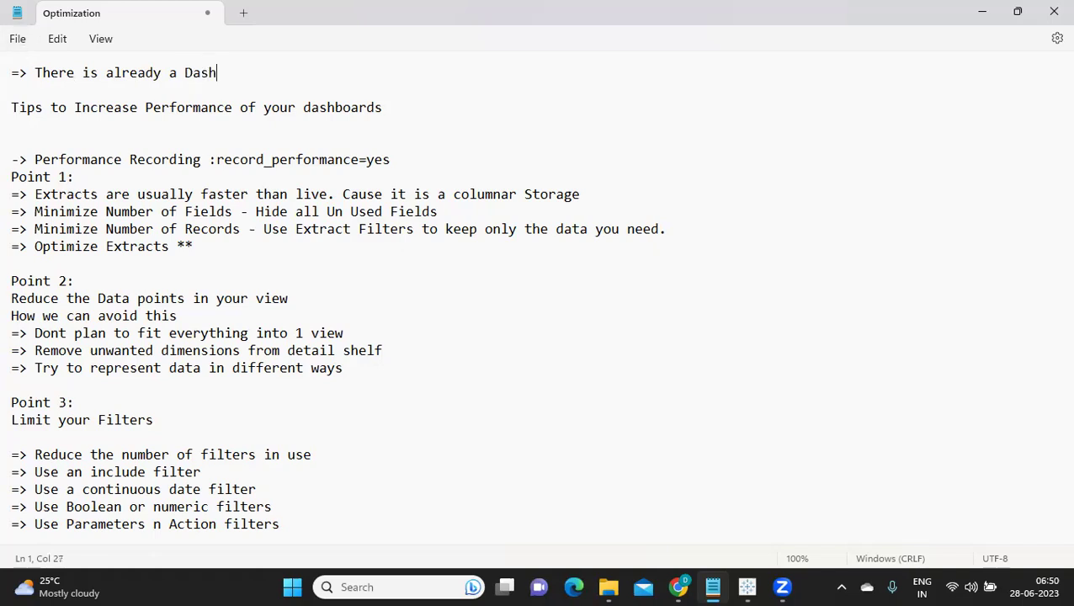
# Complete the first line as "=> There is already a Dashboard in Server -> Load time/Rendering time of that Dashboard is slow.".
pyautogui.write('in Server -')
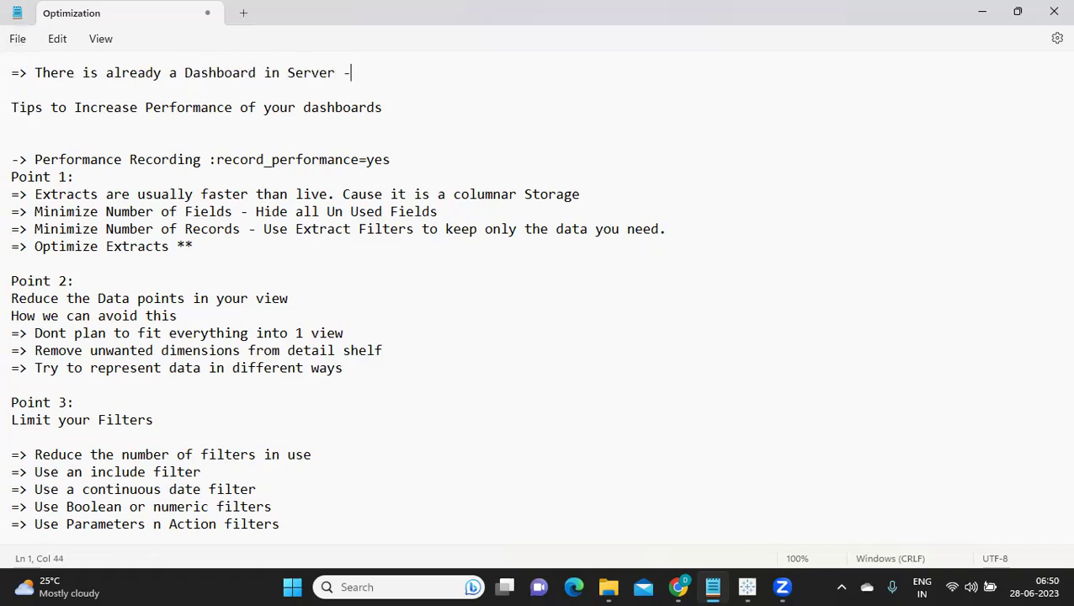
pyautogui.write('> Load tim')
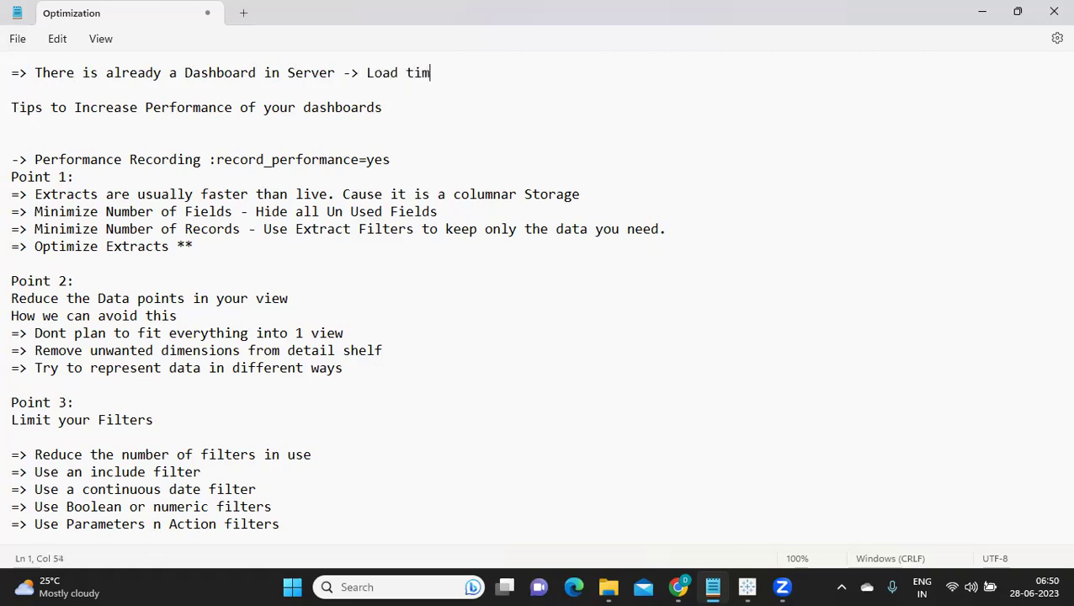
pyautogui.write('e/Rendering time o')
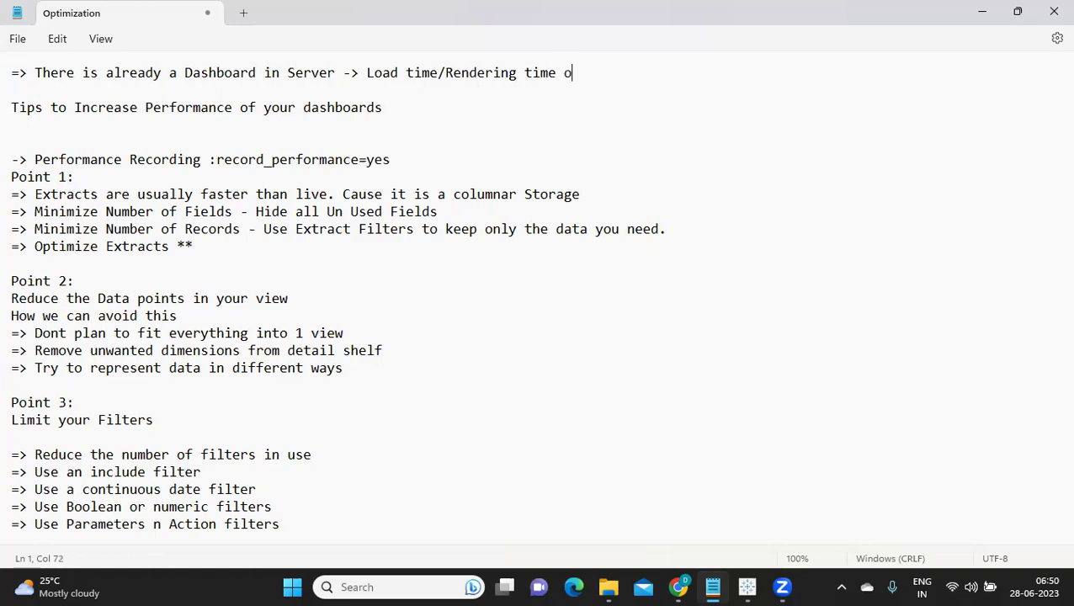
pyautogui.write('f that Dash')
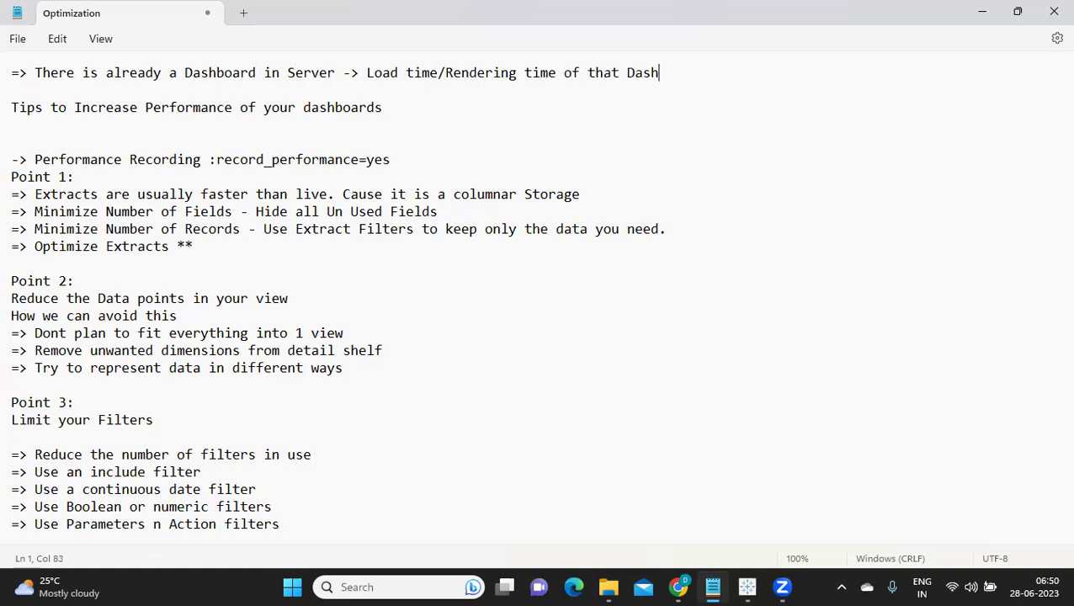
pyautogui.write('board is slow.')
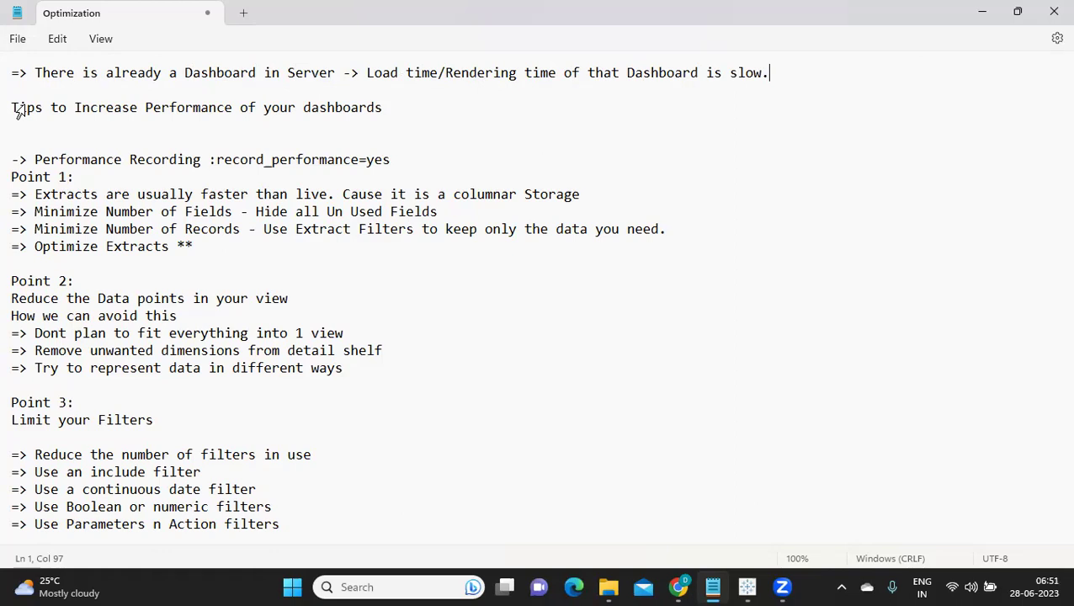
# Add the line "15sec/" below the statement about the slow dashboard.
pyautogui.press('Return')
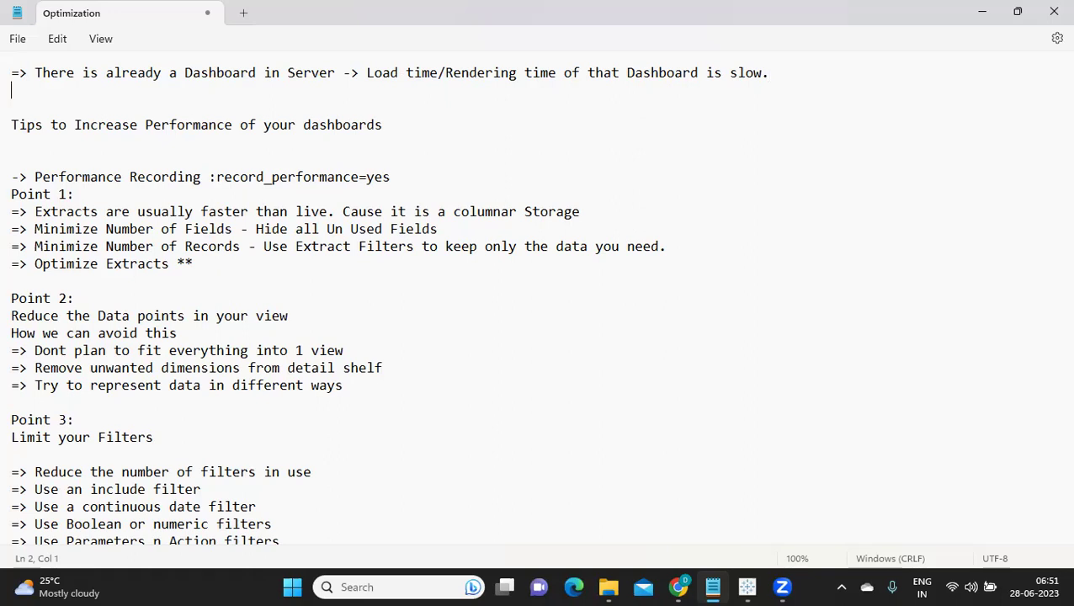
pyautogui.write('15sec/')
pyautogui.press('Return')
# Write "->what is the load time of your Tableau Dashboard" on the line below "15sec/".
pyautogui.write('->')
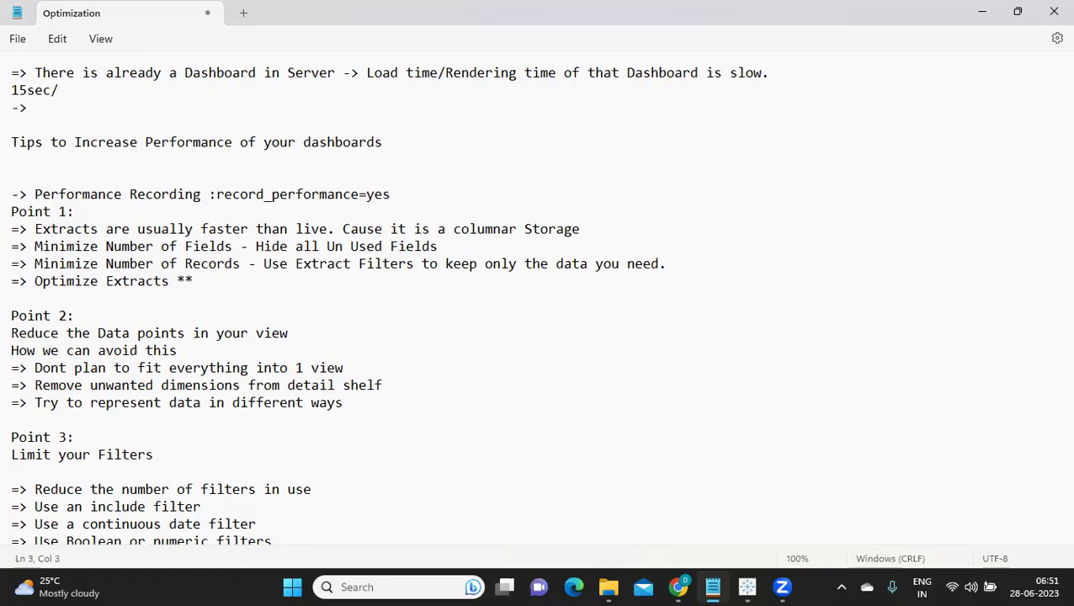
pyautogui.write('what is the ')
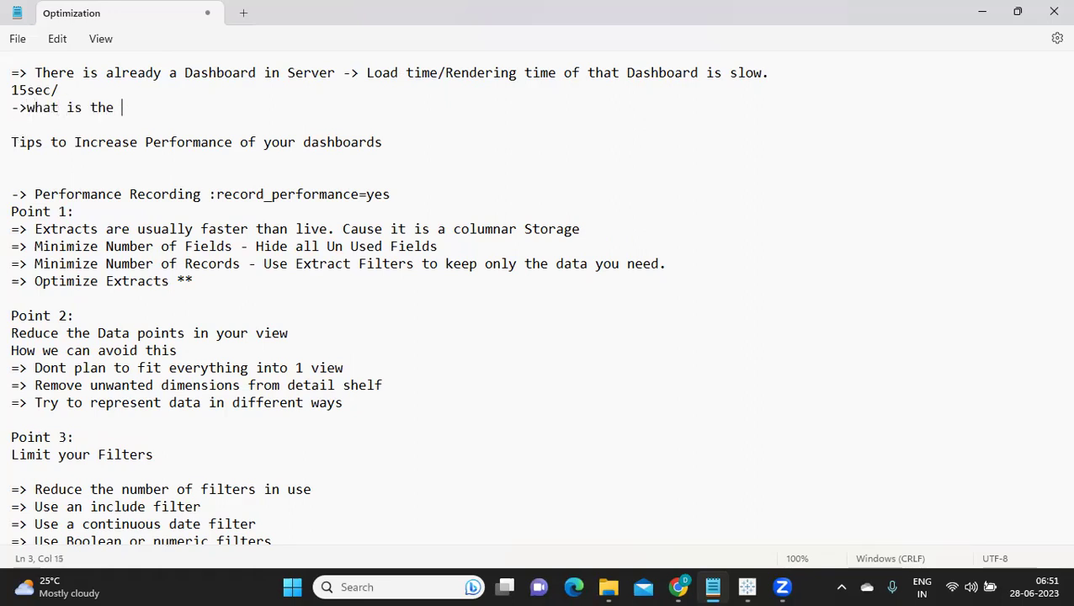
pyautogui.write('load itme of')
pyautogui.press('BackSpace')
pyautogui.press('BackSpace')
pyautogui.press('BackSpace')
pyautogui.press('BackSpace')
pyautogui.press('BackSpace')
pyautogui.press('BackSpace')
pyautogui.press('BackSpace')
pyautogui.write('time')
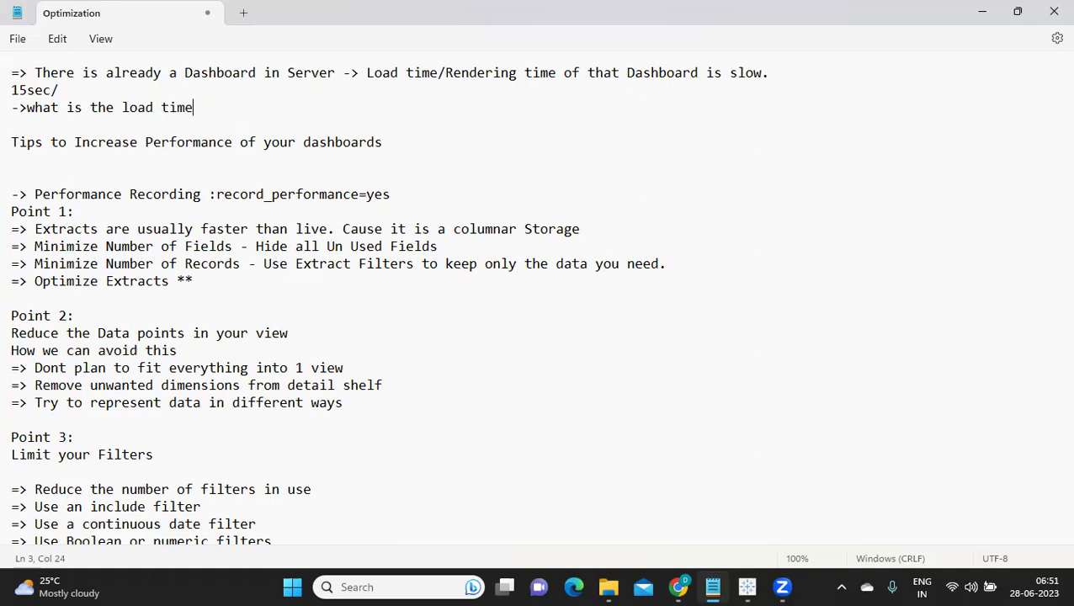
pyautogui.write(' of your Tablea')
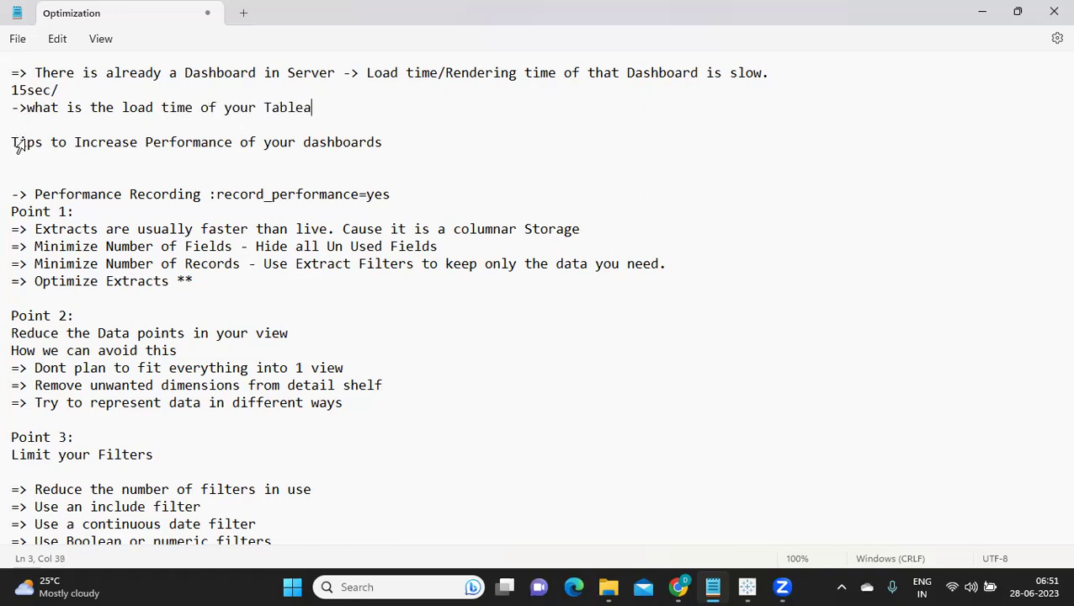
pyautogui.write('u Dashboard')
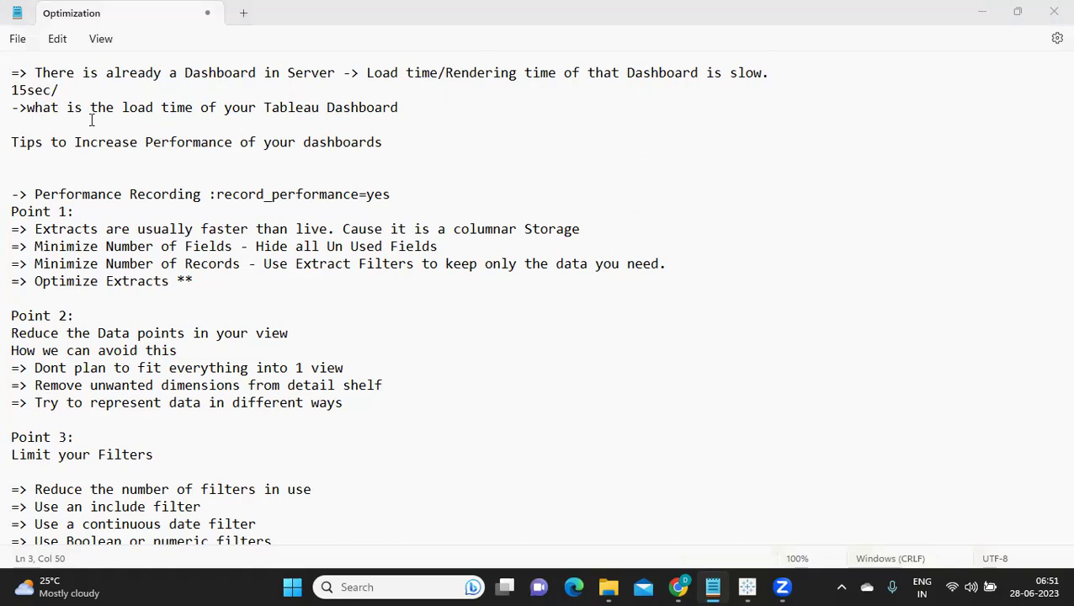
pyautogui.moveTo(61, 91); pyautogui.dragTo(13, 89)
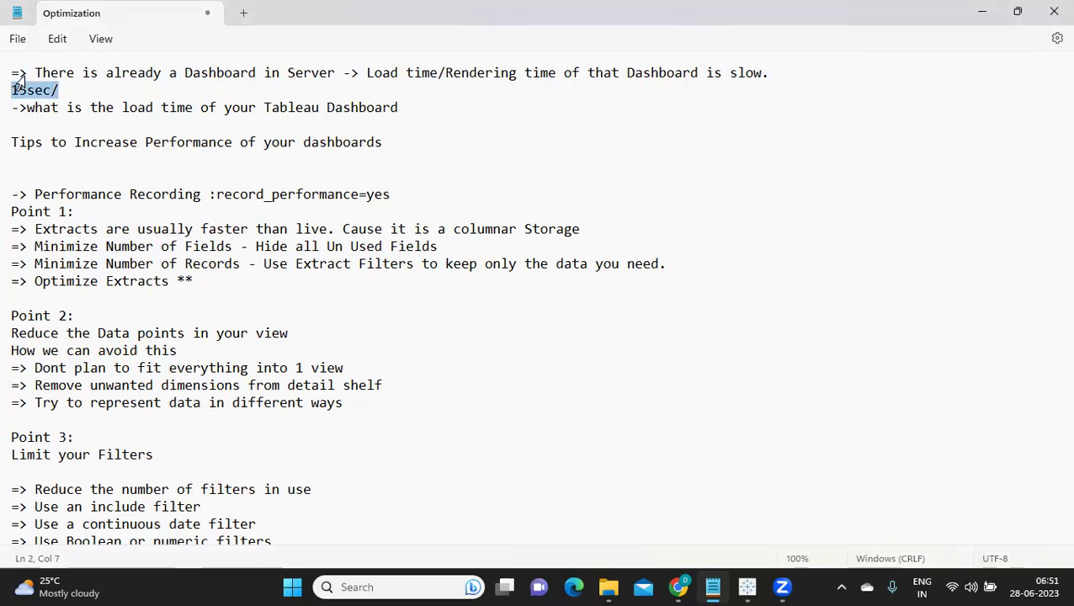
pyautogui.click(404, 139)
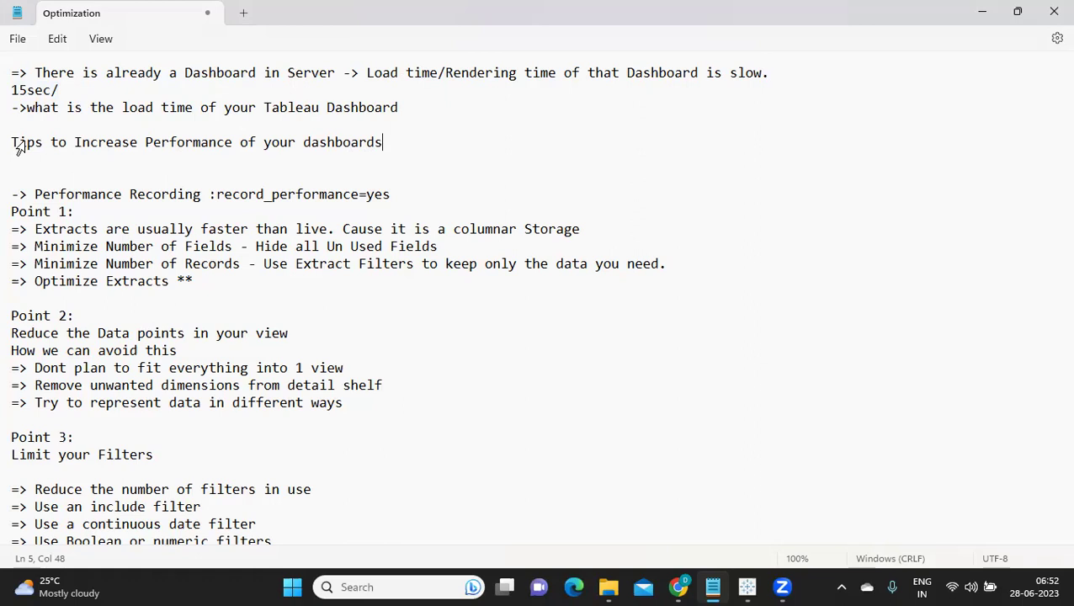
pyautogui.click(97, 173)
pyautogui.write('Re')
pyautogui.press('BackSpace')
pyautogui.press('BackSpace')
# Add the line "Performance Recording(Desktop Level" above the tips heading, set off by blank lines.
pyautogui.click(314, 129)
pyautogui.press('Return')
pyautogui.press('Up')
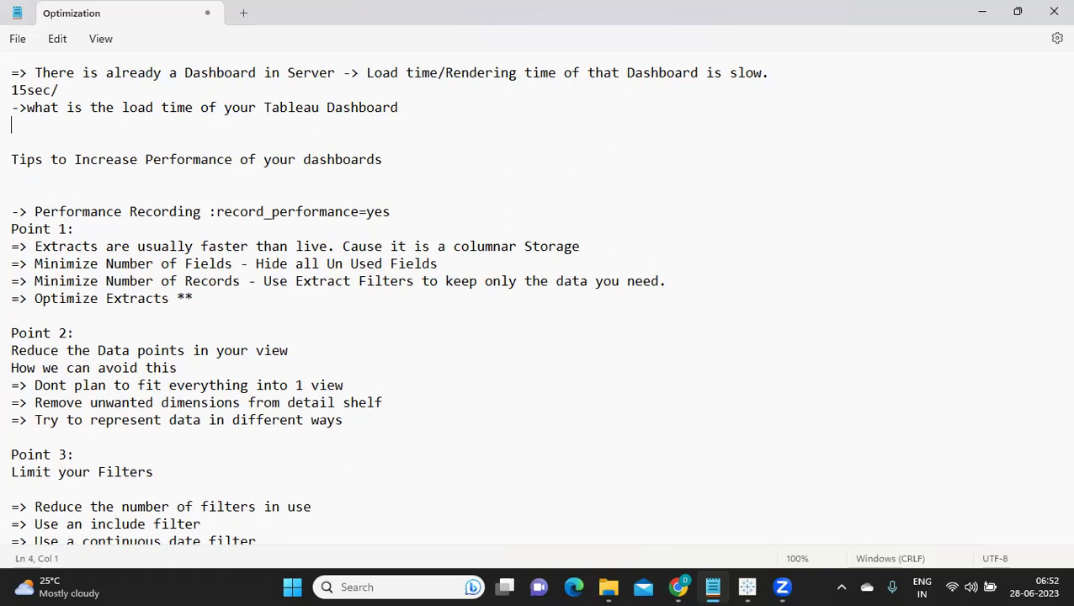
pyautogui.press('Return')
pyautogui.write('Pre')
pyautogui.press('BackSpace')
pyautogui.press('BackSpace')
pyautogui.write('epr')
pyautogui.press('BackSpace')
pyautogui.press('BackSpace')
pyautogui.write('rofr')
pyautogui.press('BackSpace')
pyautogui.press('BackSpace')
pyautogui.press('BackSpace')
pyautogui.write('formance Recording')
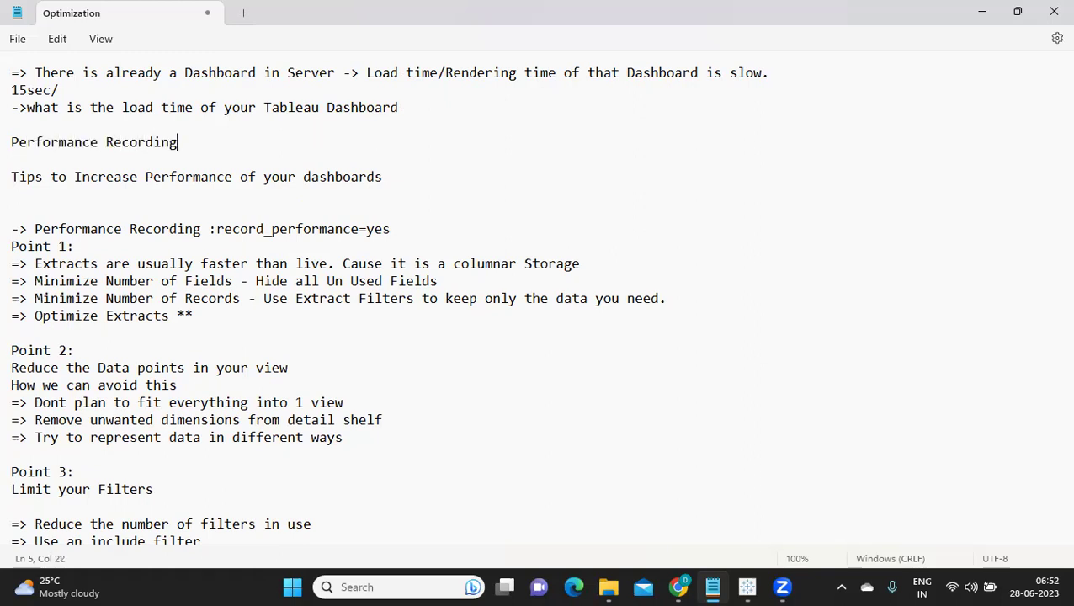
pyautogui.write('(Desktop Level')
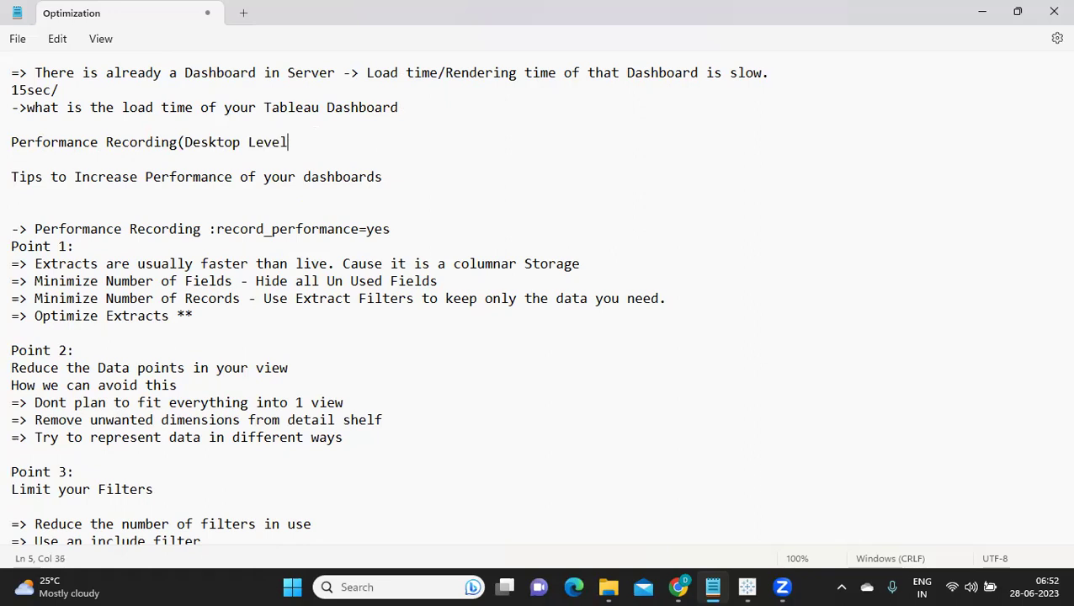
# Switch to Tableau and open the Dynamic Dashboard Filtering dashboard.
pyautogui.moveTo(748, 586)
pyautogui.click(755, 528)
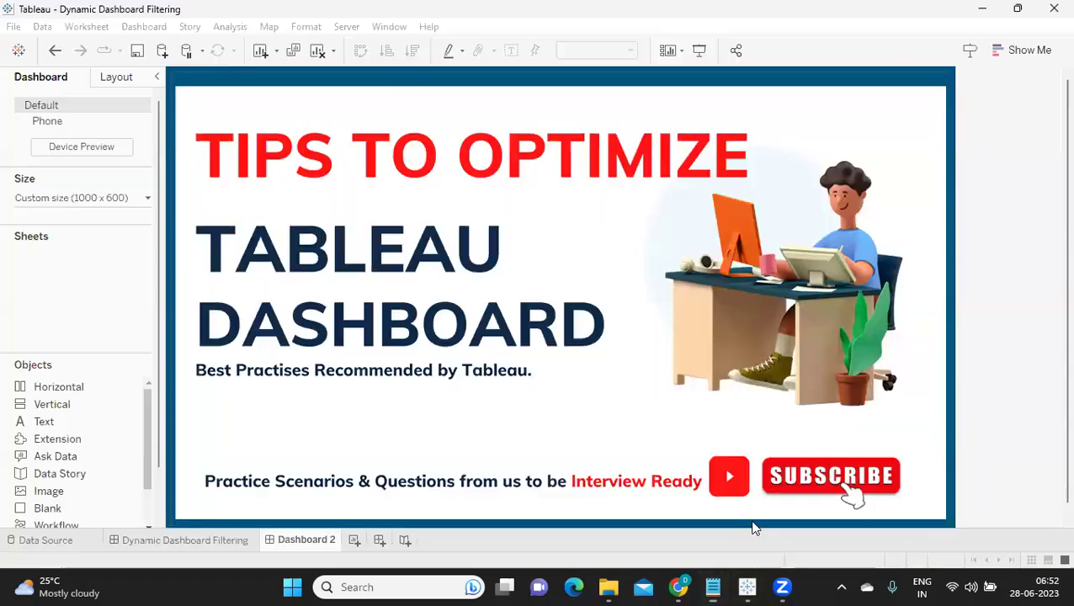
pyautogui.click(343, 31)
pyautogui.moveTo(330, 33)
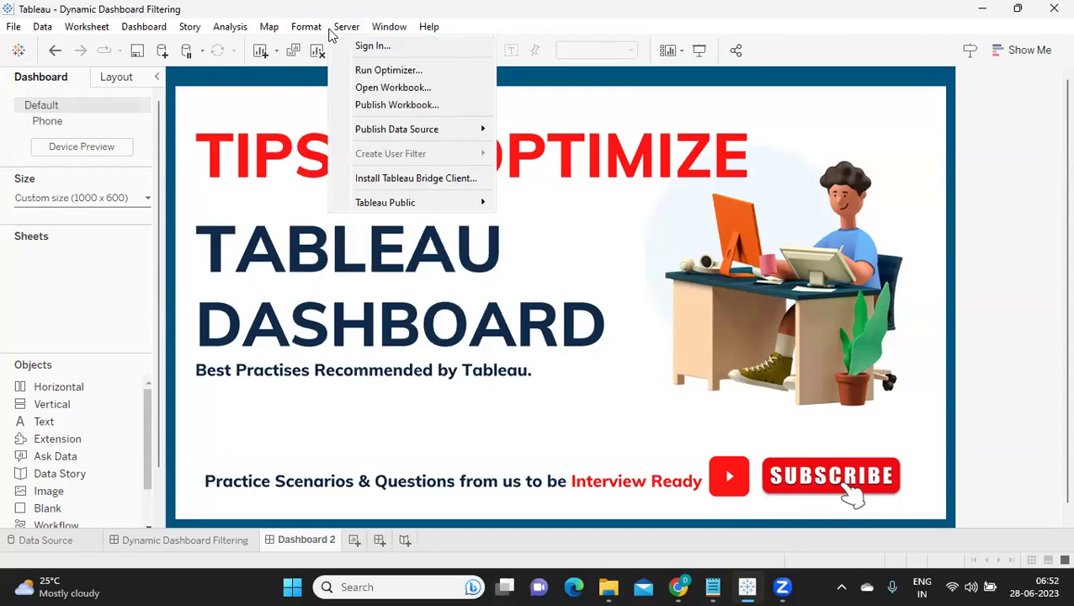
pyautogui.click(331, 34)
pyautogui.click(428, 26)
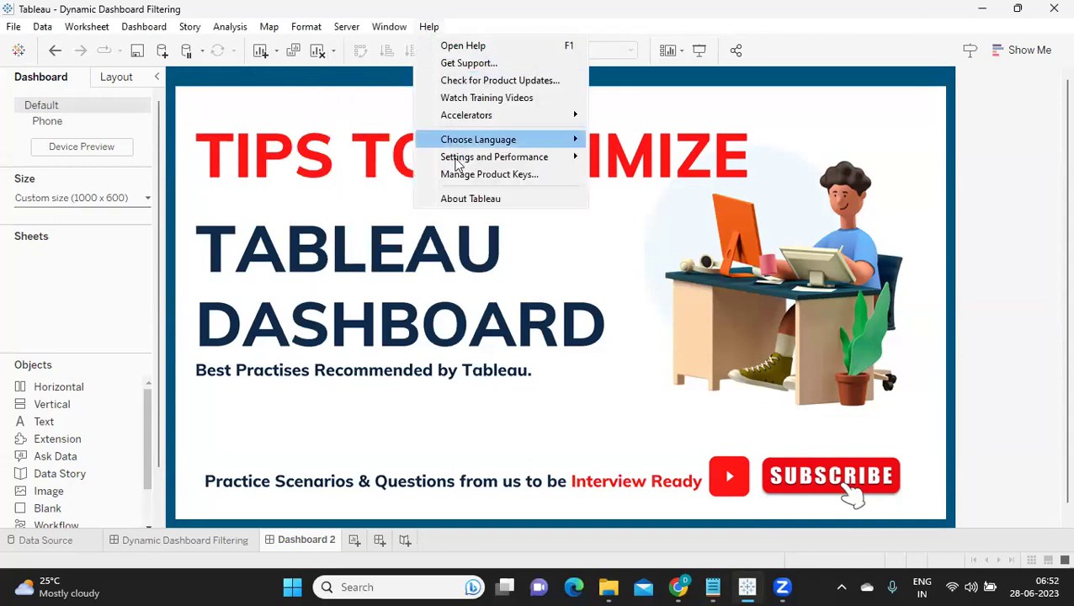
pyautogui.moveTo(459, 162)
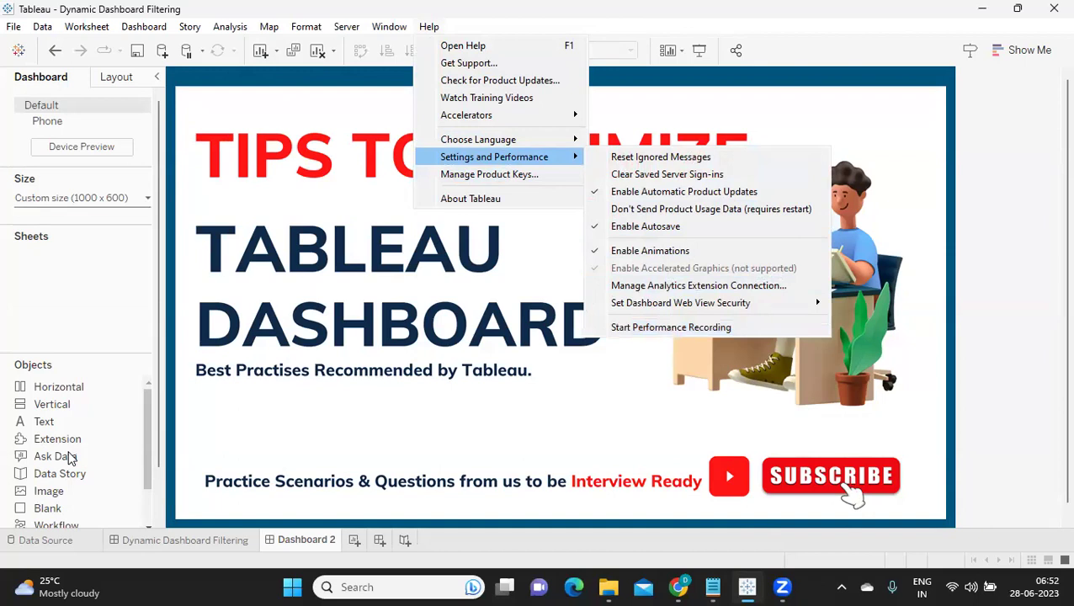
pyautogui.click(176, 540)
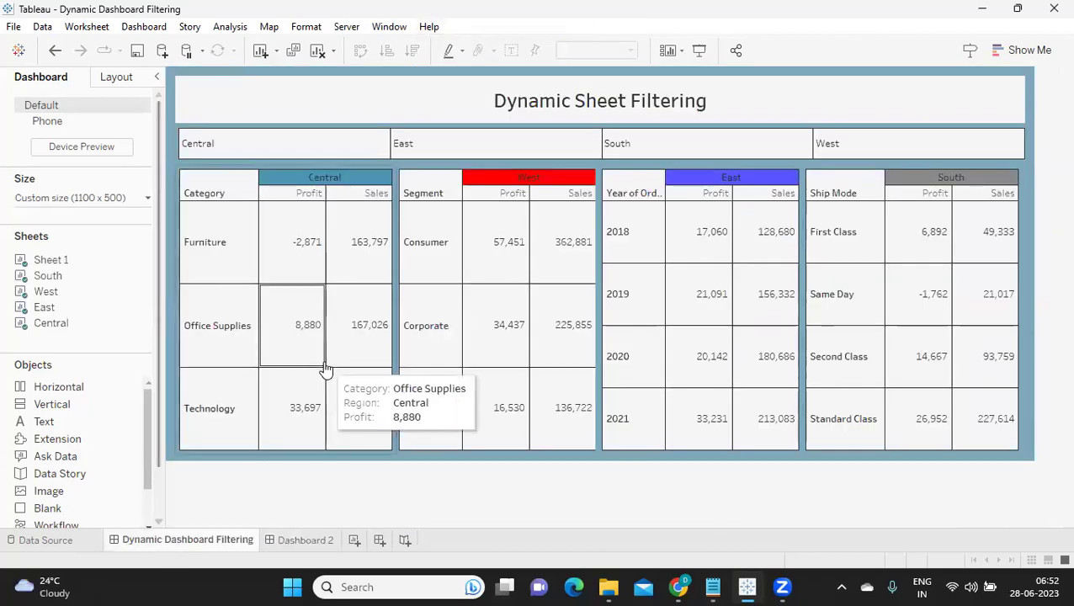
# Start a performance recording for the Dynamic Dashboard Filtering dashboard.
pyautogui.click(429, 26)
pyautogui.moveTo(499, 160)
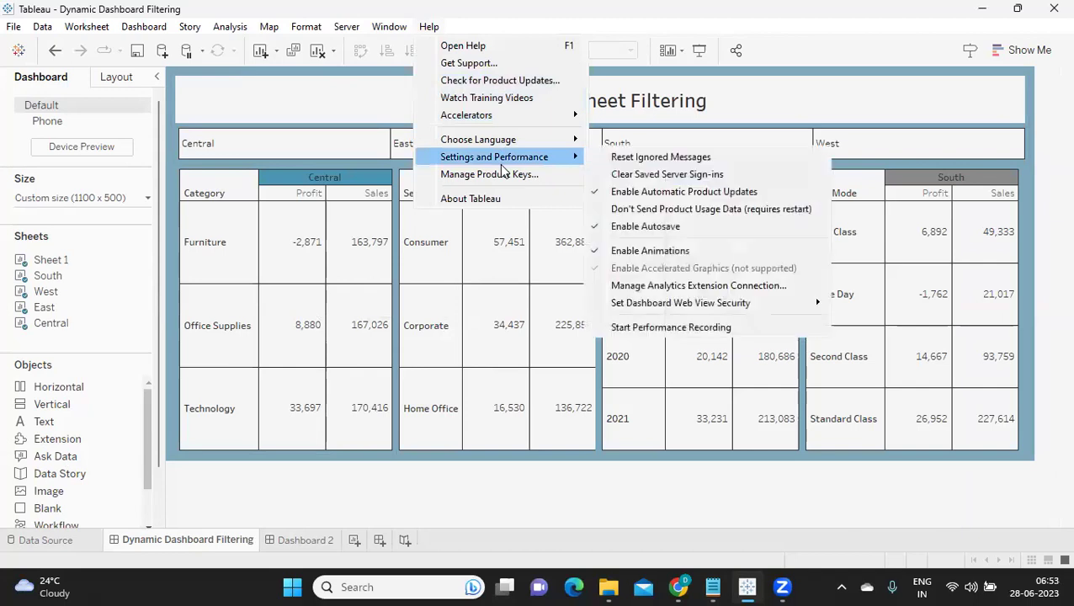
pyautogui.click(661, 328)
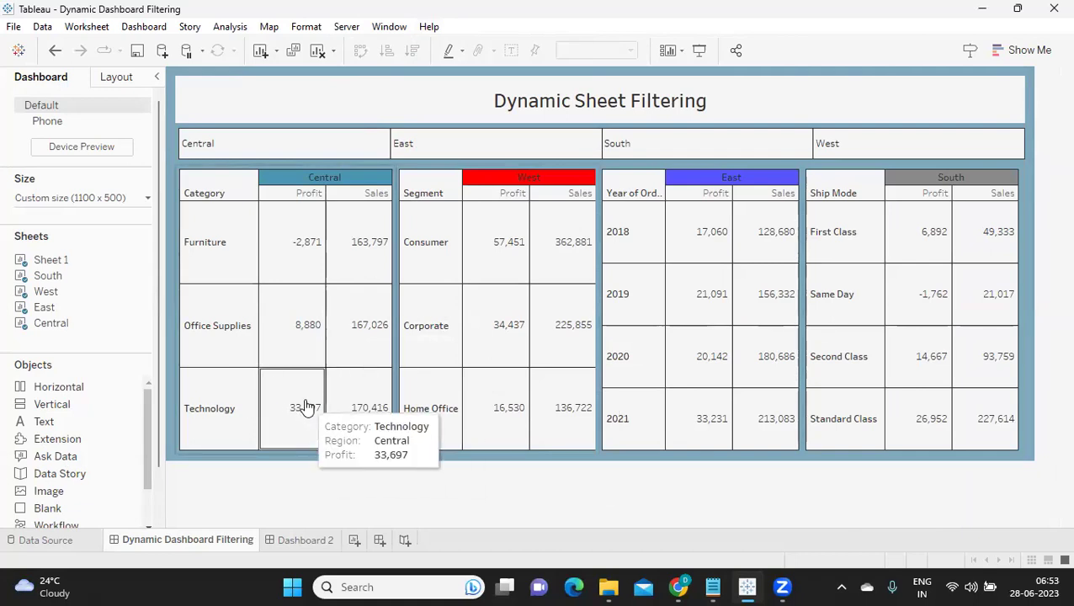
# Filter the dashboard by the Central, East and West regions in turn, and clear the region selection.
pyautogui.click(253, 150)
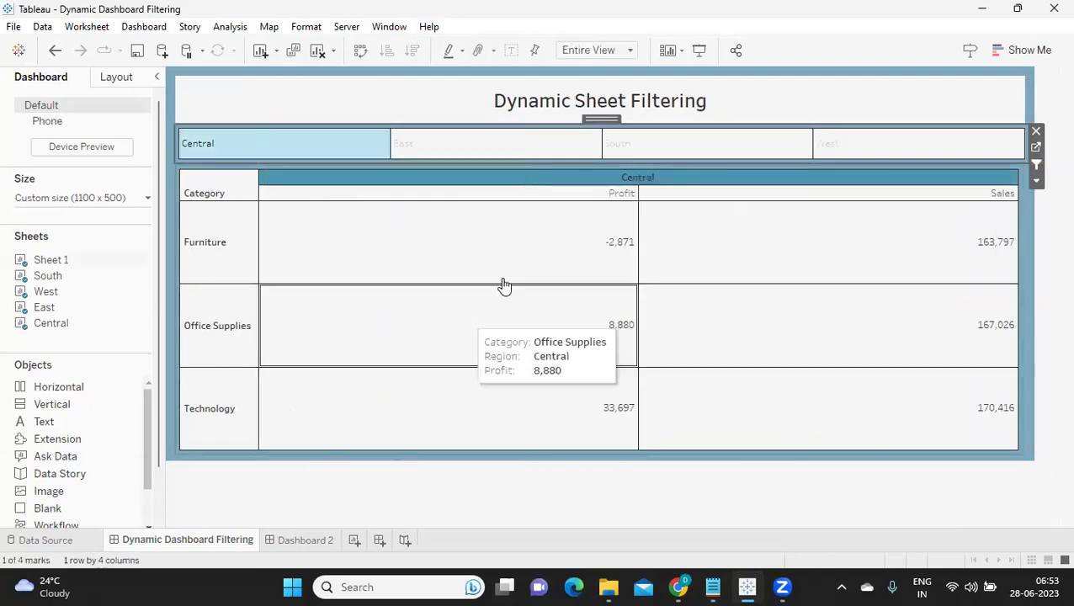
pyautogui.click(542, 152)
pyautogui.click(909, 148)
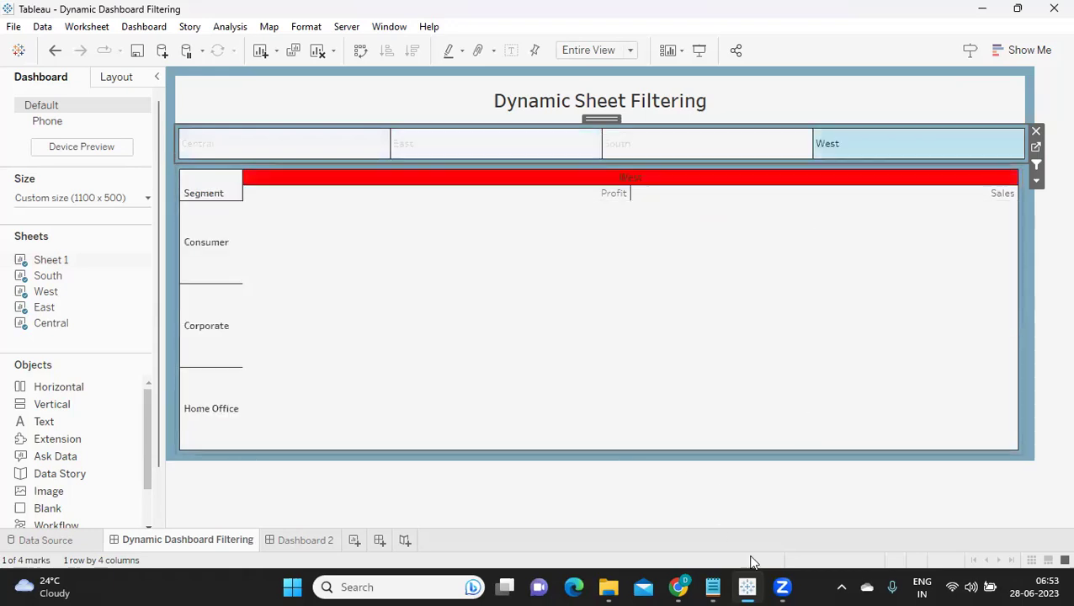
pyautogui.moveTo(746, 588)
pyautogui.press('Escape')
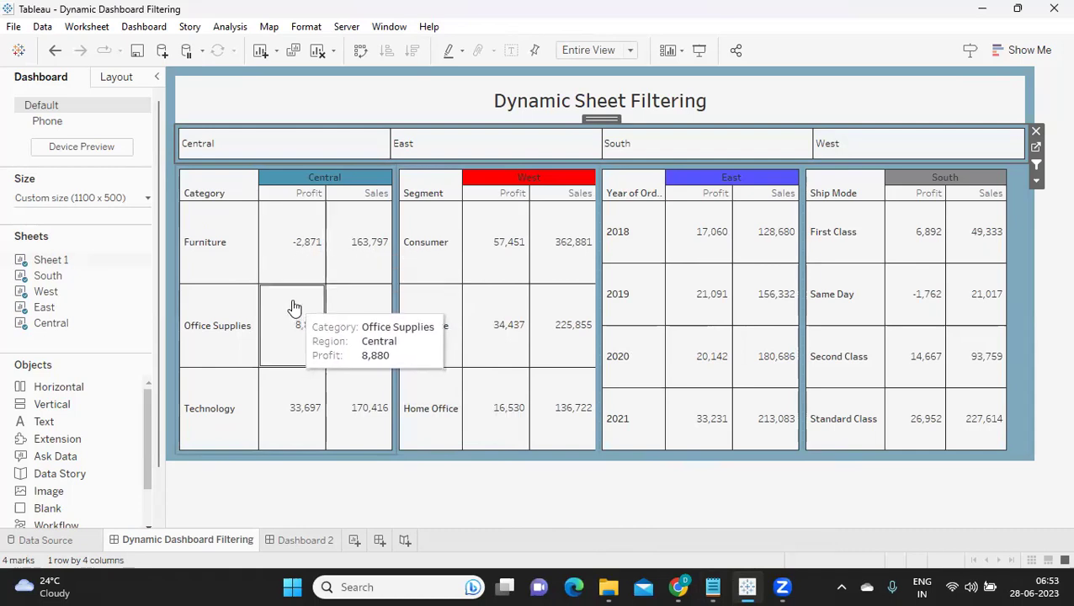
# Stop the performance recording and dismiss the Tableau update notice.
pyautogui.click(426, 27)
pyautogui.moveTo(469, 160)
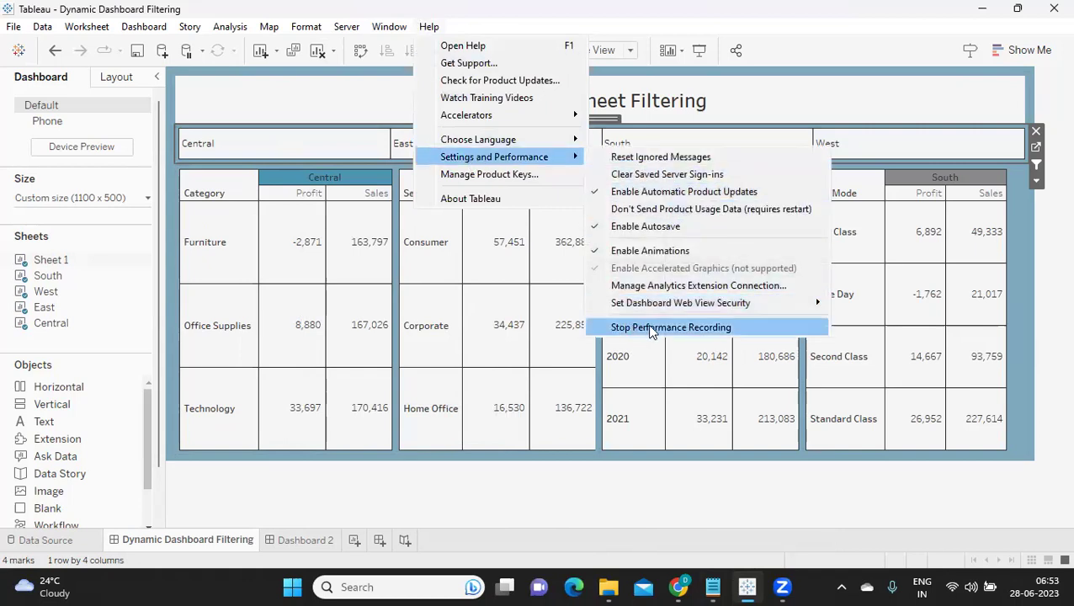
pyautogui.click(649, 328)
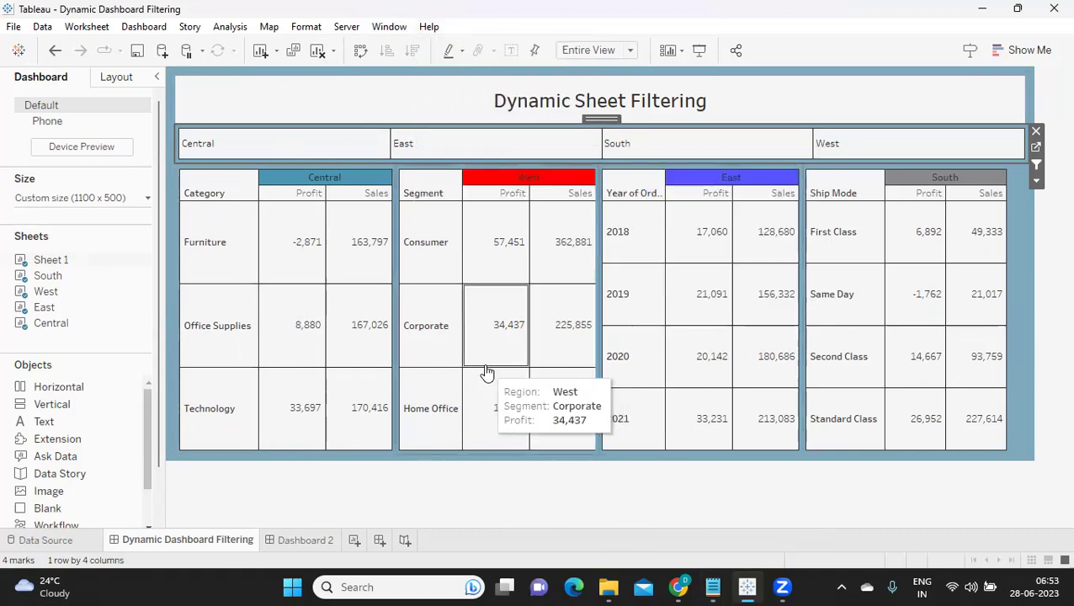
pyautogui.hotkey('ctrl', 'n')
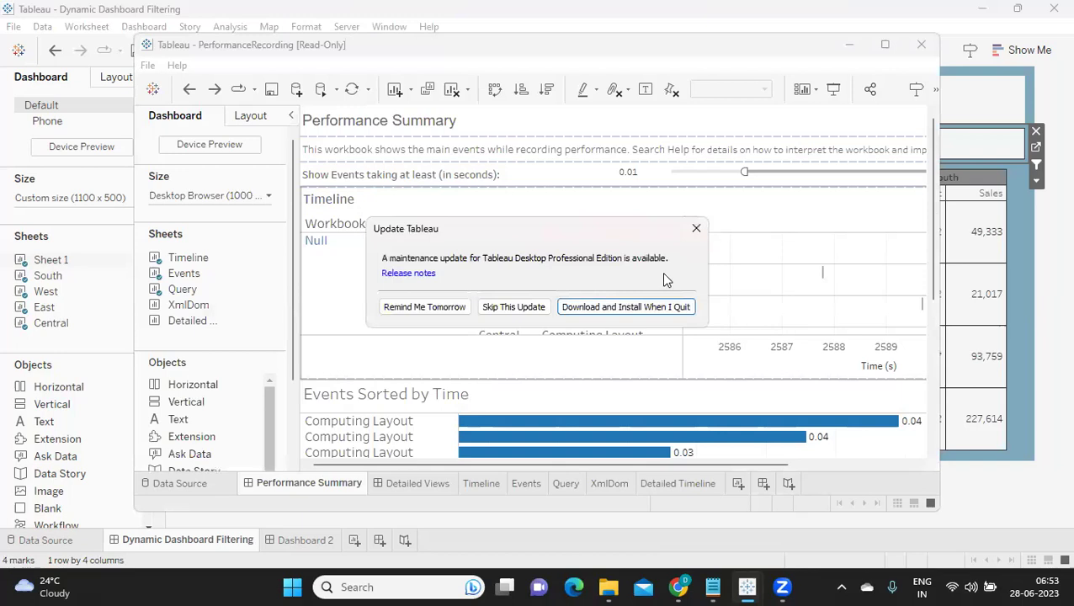
pyautogui.click(695, 232)
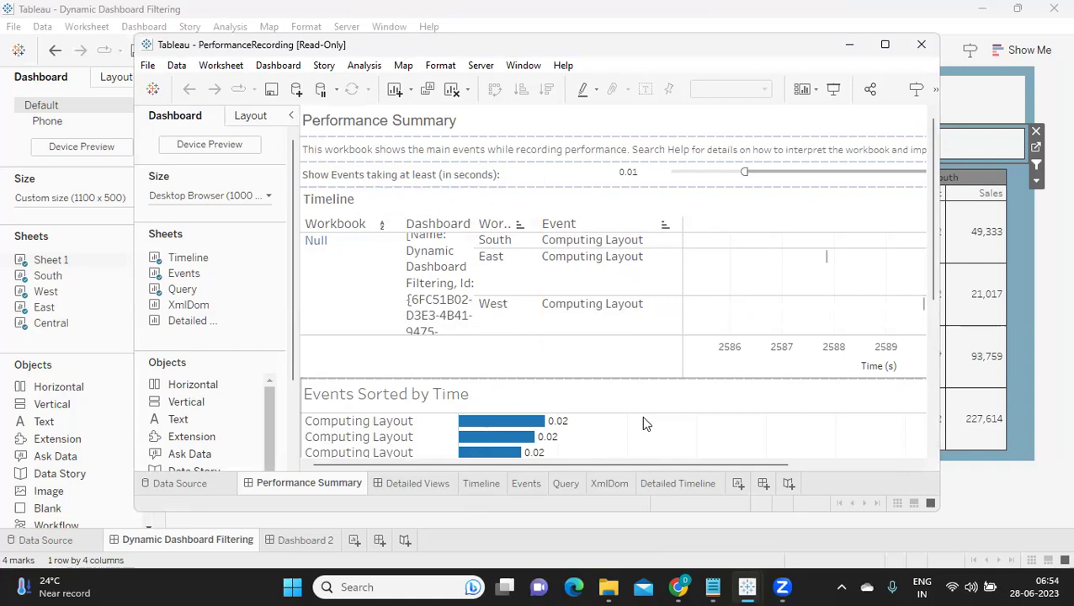
# Examine the Events Sorted by Time chart and the Query section in the Performance Summary.
pyautogui.scroll(-5, 642, 415)
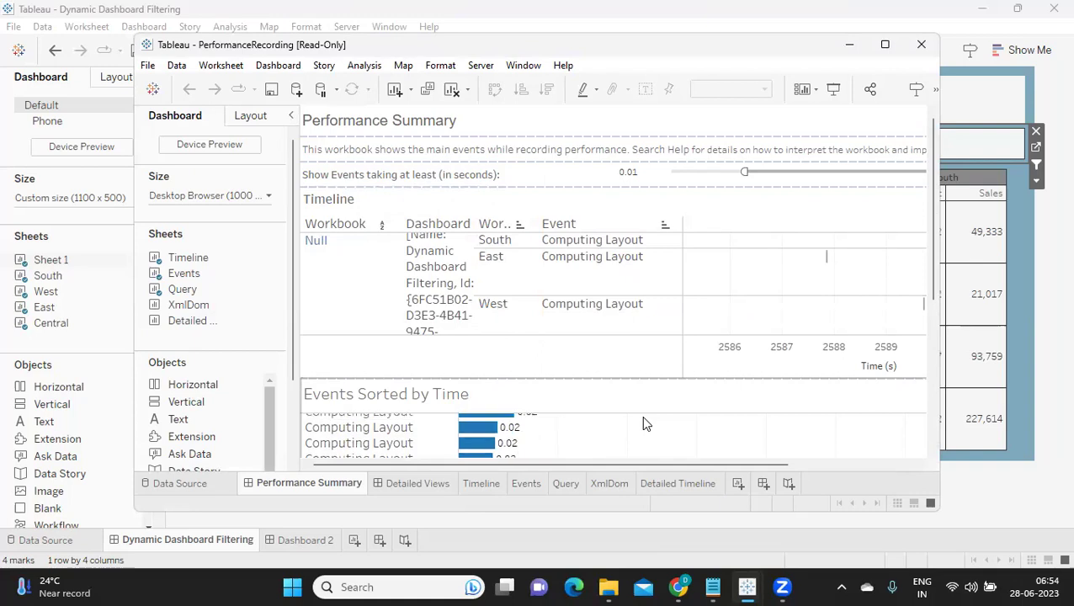
pyautogui.scroll(-3, 643, 417)
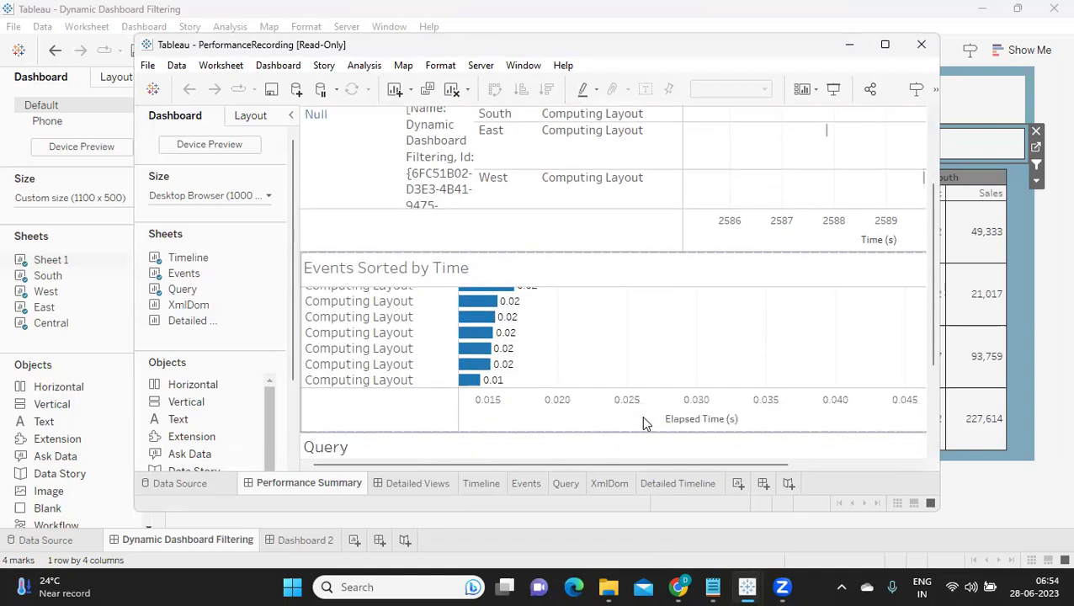
pyautogui.scroll(-3, 642, 417)
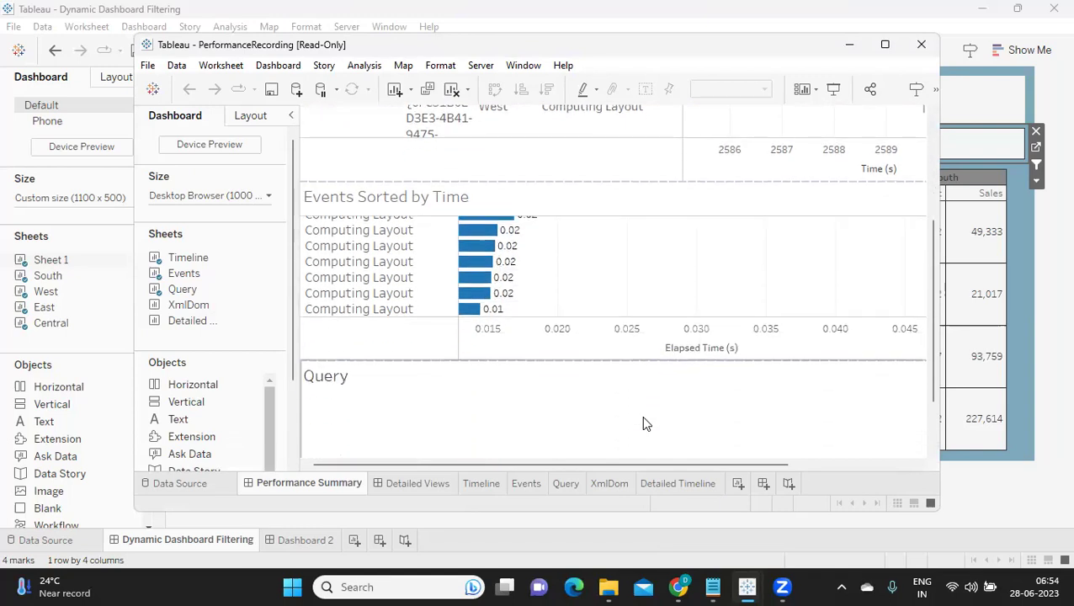
pyautogui.scroll(-1, 643, 423)
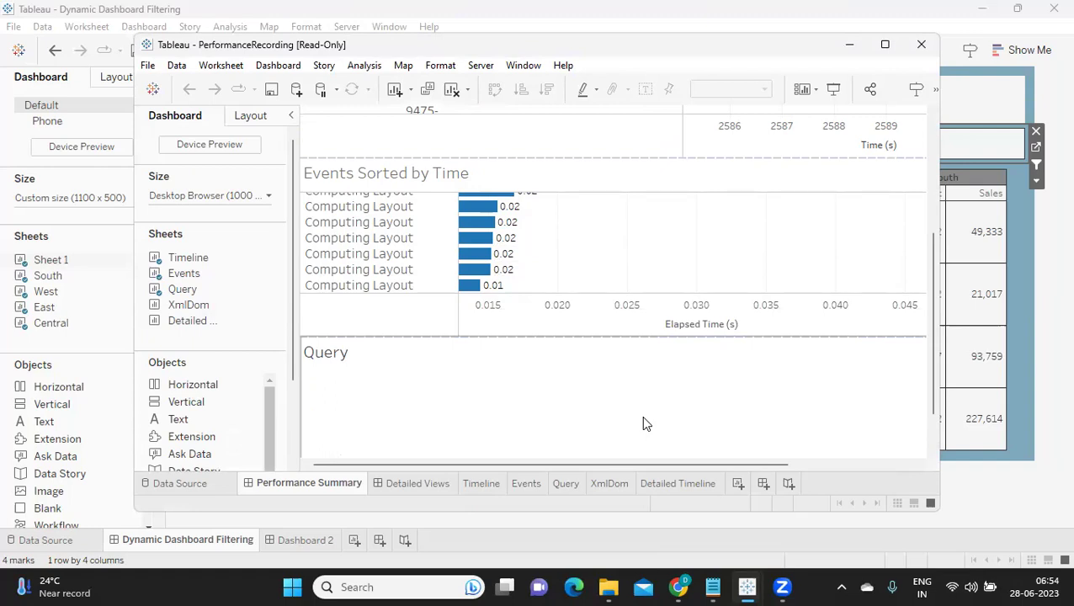
pyautogui.scroll(4, 641, 423)
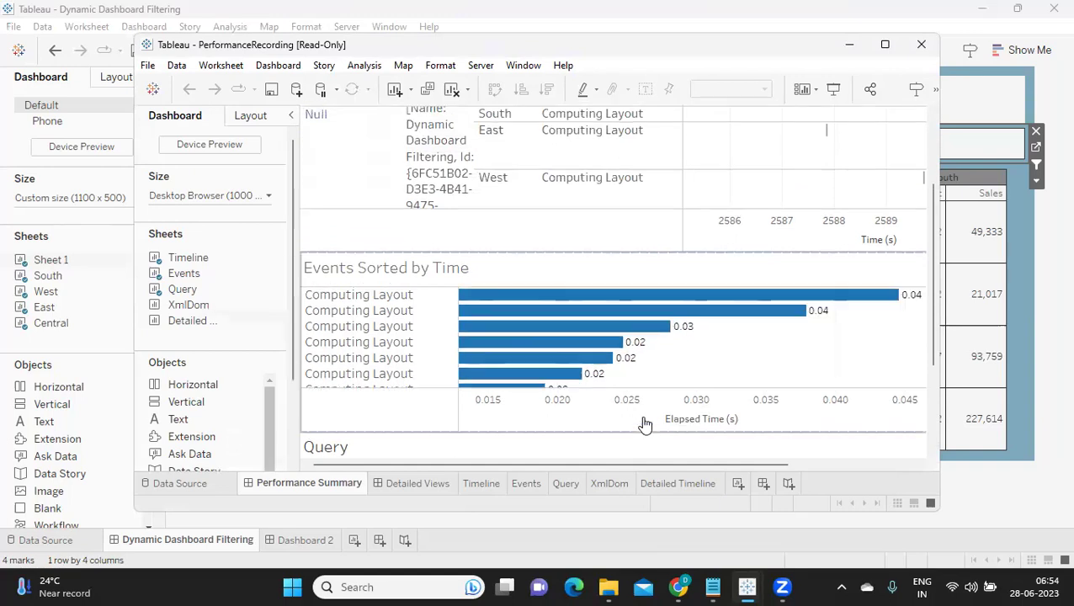
# Toggle the Event sorting in the Performance Summary's Timeline and examine the Events Sorted by Time and Query sections.
pyautogui.scroll(3, 644, 424)
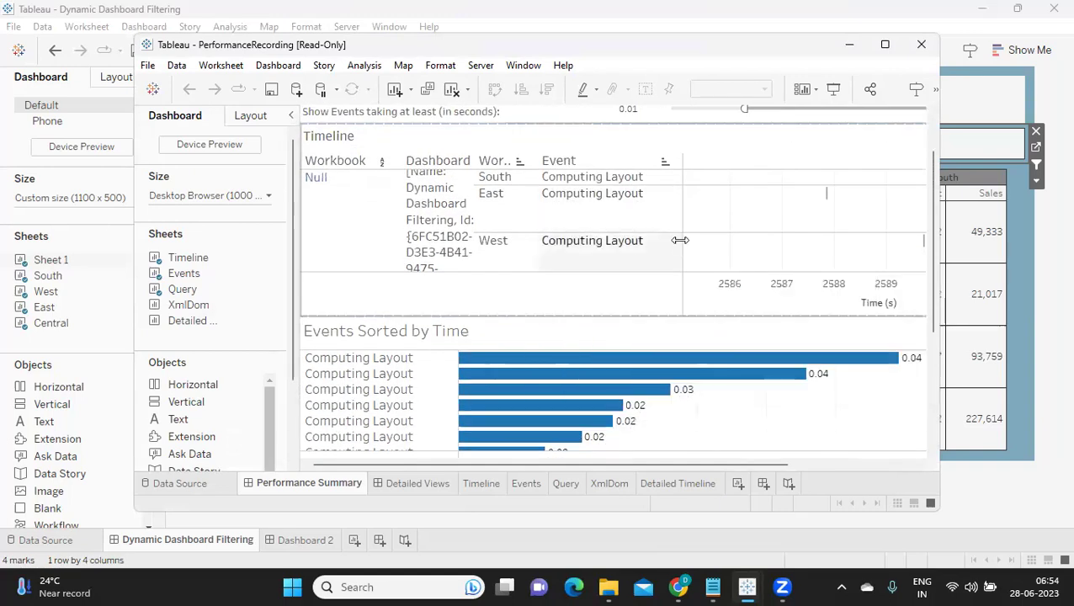
pyautogui.scroll(3, 680, 240)
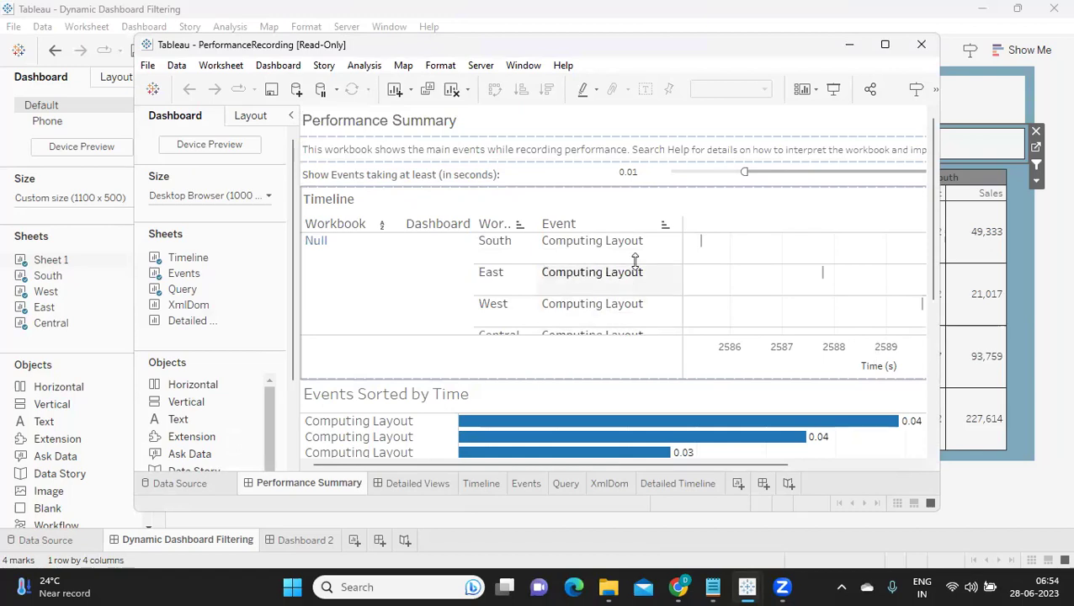
pyautogui.click(666, 226)
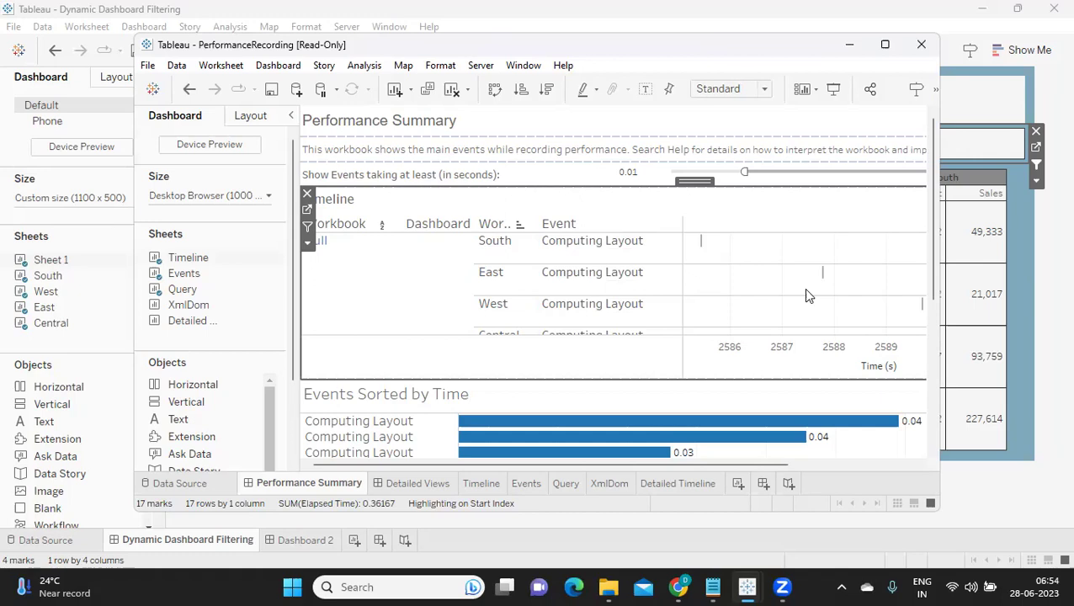
pyautogui.scroll(-5, 699, 400)
pyautogui.scroll(-6, 711, 400)
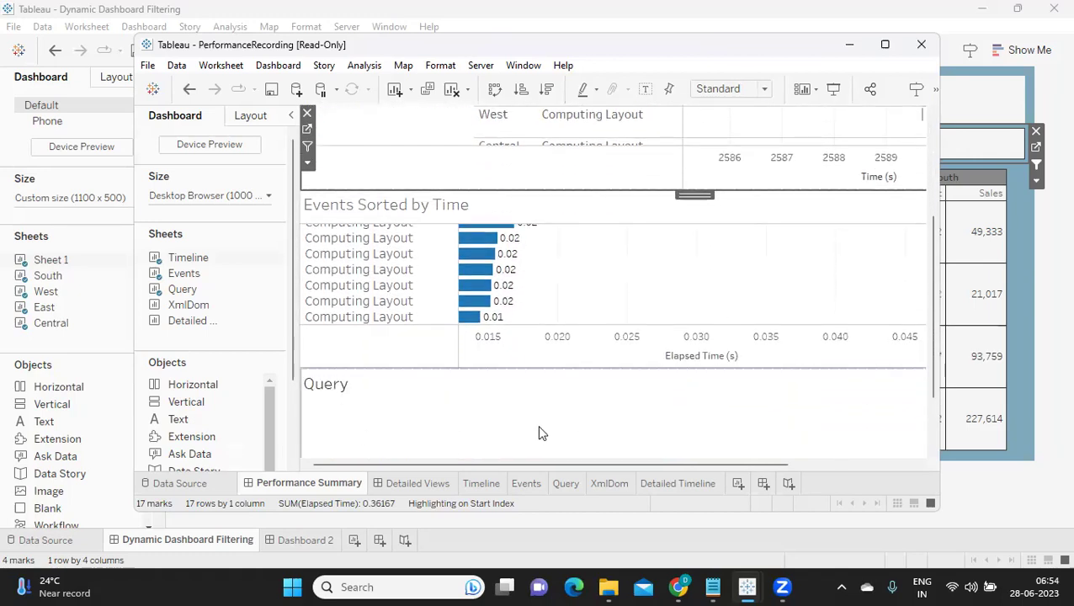
pyautogui.scroll(-1, 503, 430)
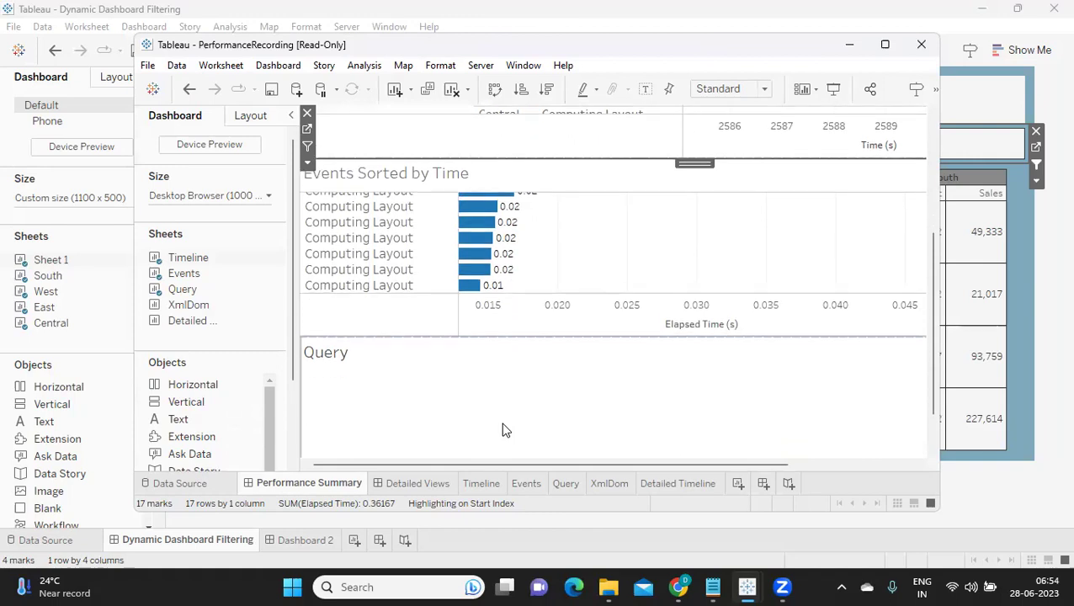
pyautogui.scroll(-1, 503, 431)
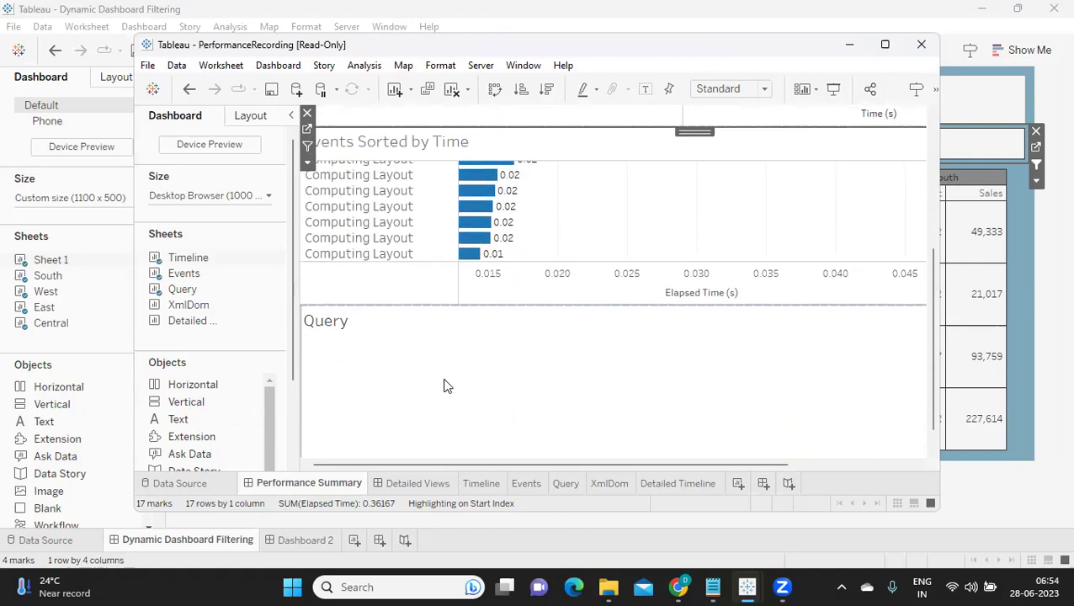
# View the Detailed Views dashboard of the performance recording and minimize the recording's window.
pyautogui.click(432, 482)
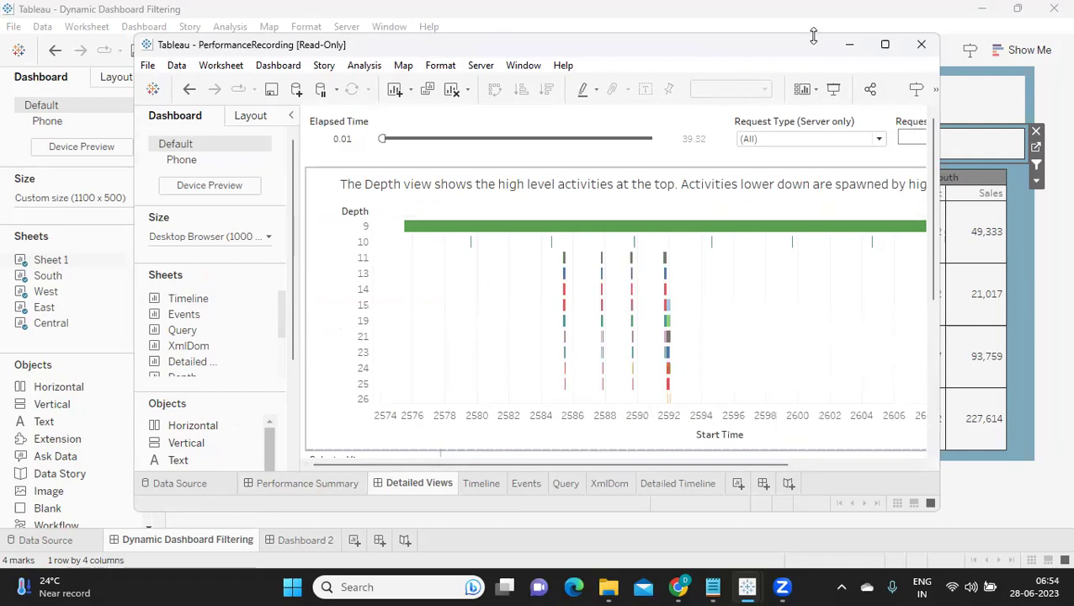
pyautogui.click(849, 49)
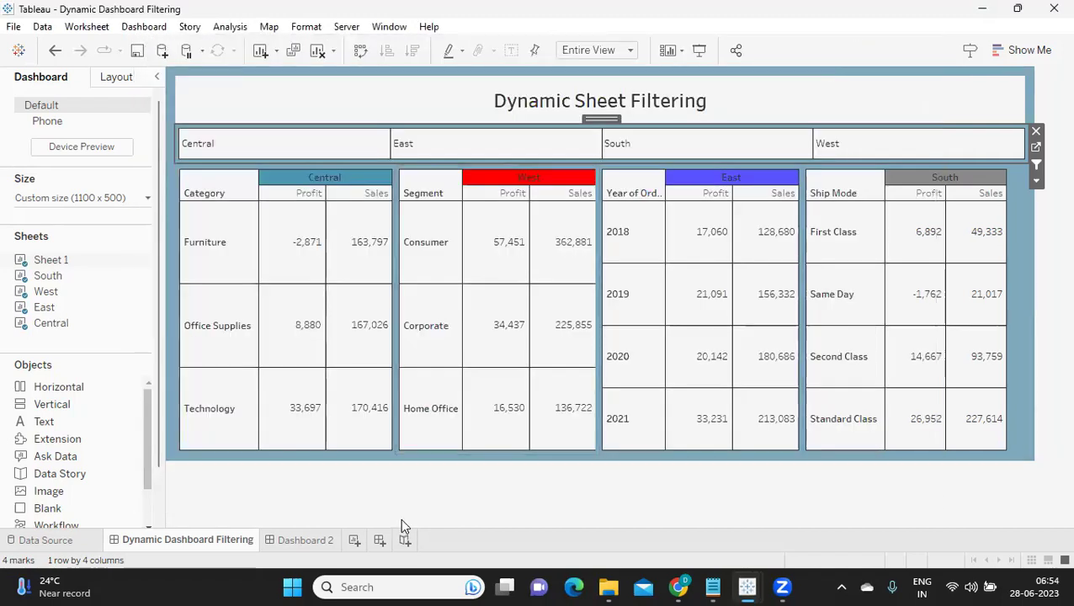
# In the Optimization notes in Notepad, copy ":record_performance=yes" onto a line below "Performance Recording(Desktop Level".
pyautogui.moveTo(712, 587)
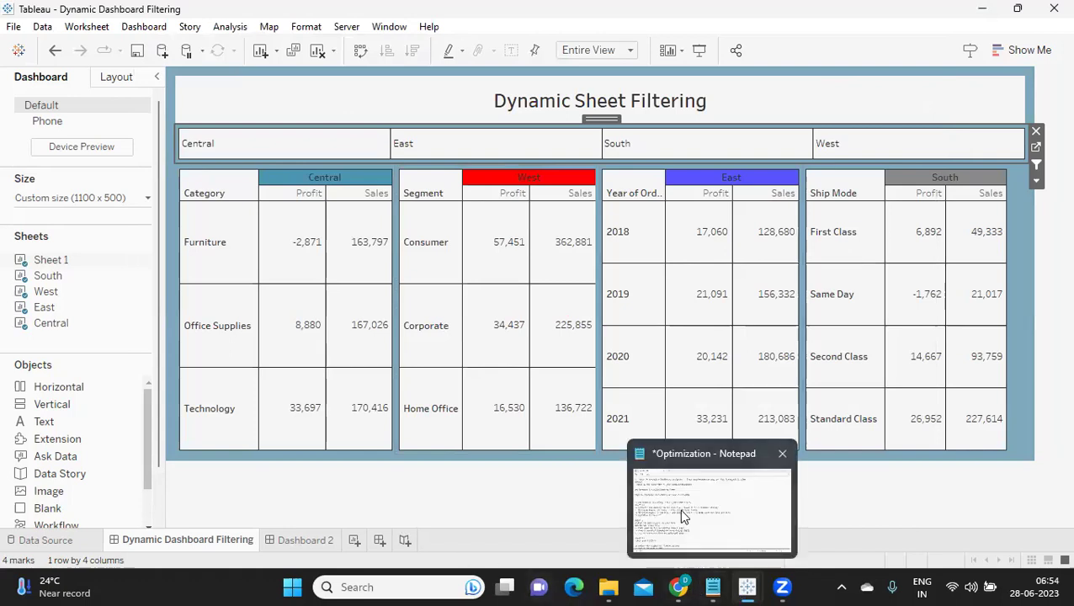
pyautogui.click(682, 515)
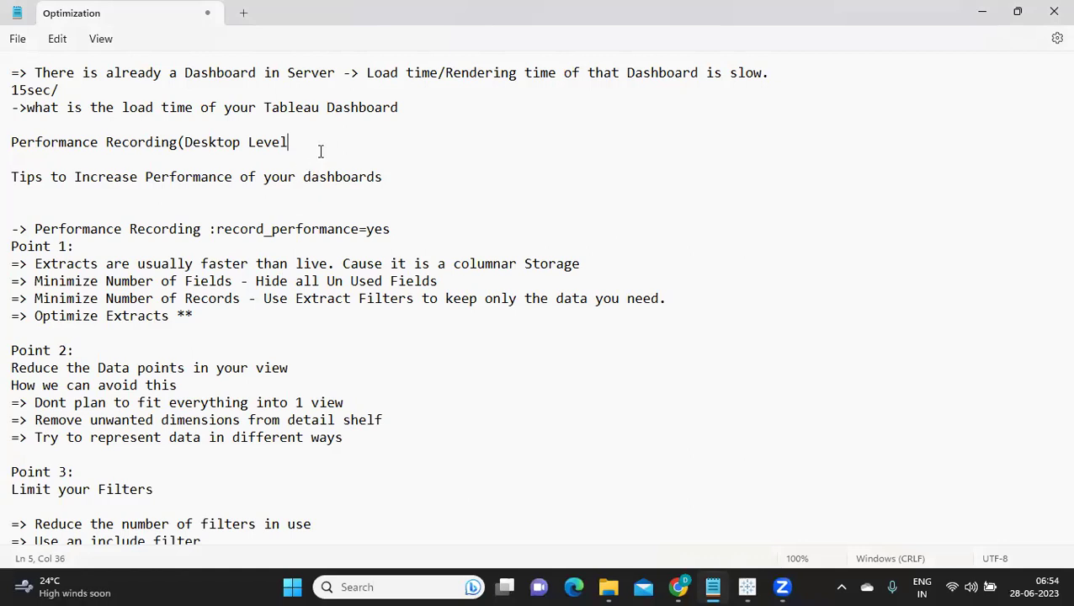
pyautogui.press('Return')
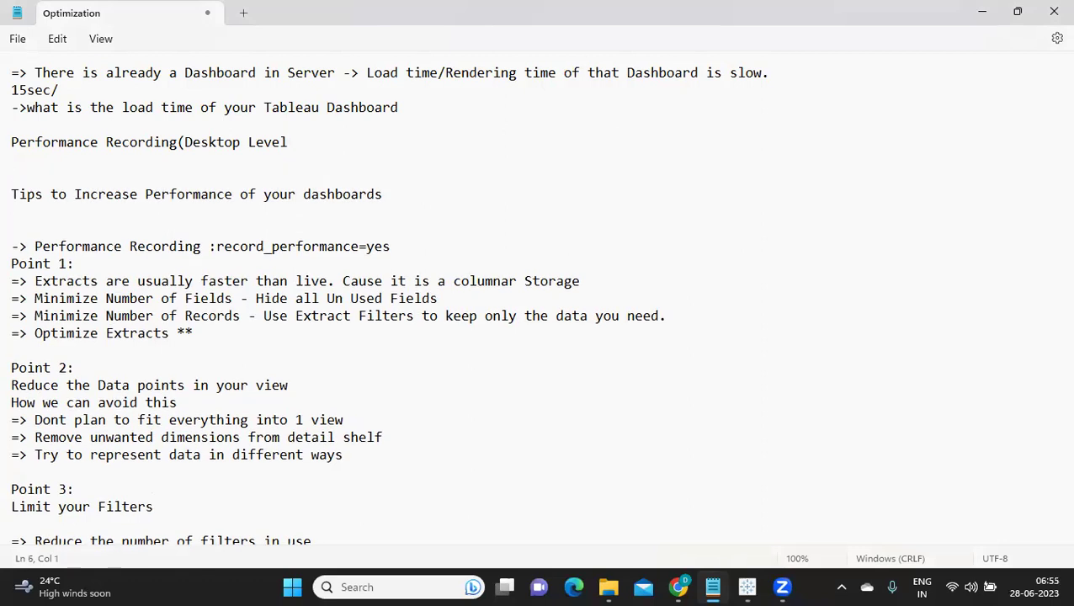
pyautogui.moveTo(211, 246); pyautogui.dragTo(406, 244)
pyautogui.hotkey('ctrl', 'c')
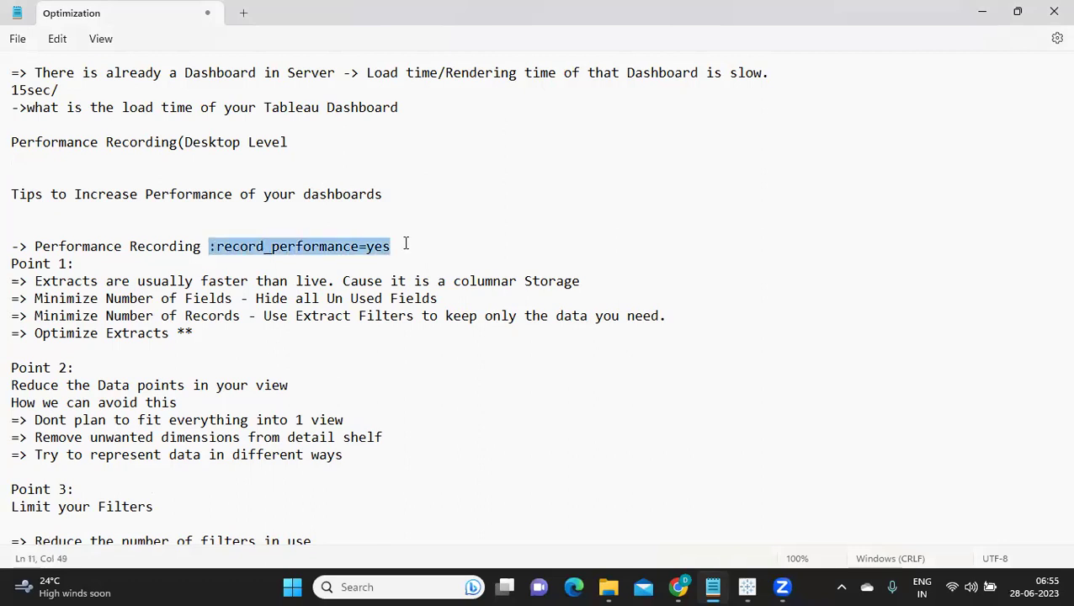
pyautogui.click(139, 175)
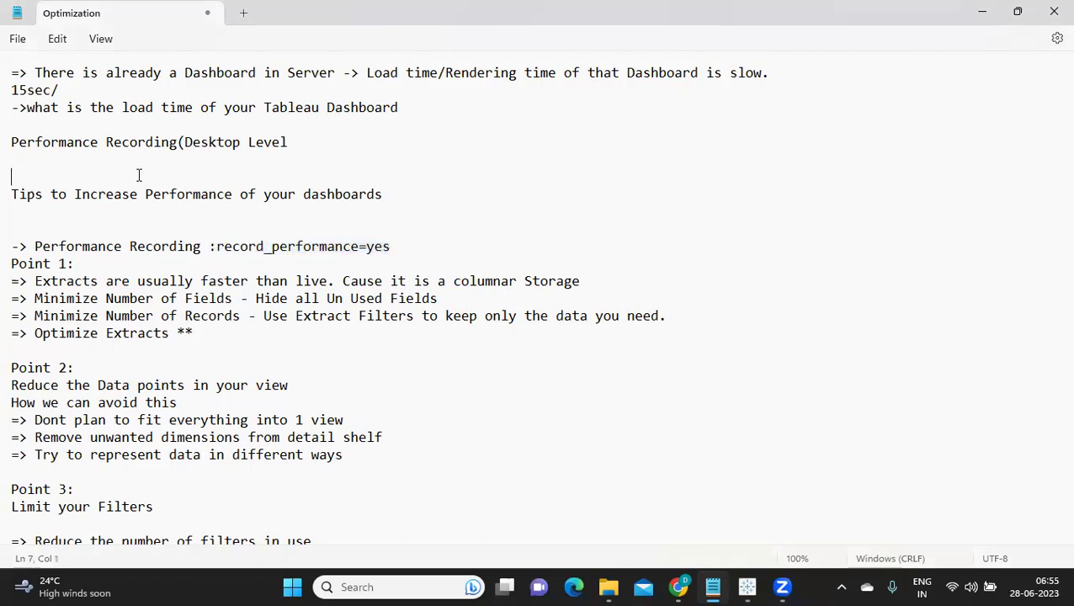
pyautogui.hotkey('ctrl', 'v')
# Look at the address bar of a new Chrome tab, return to Notepad and highlight the pasted ":record_performance=yes".
pyautogui.moveTo(17, 175); pyautogui.dragTo(205, 174)
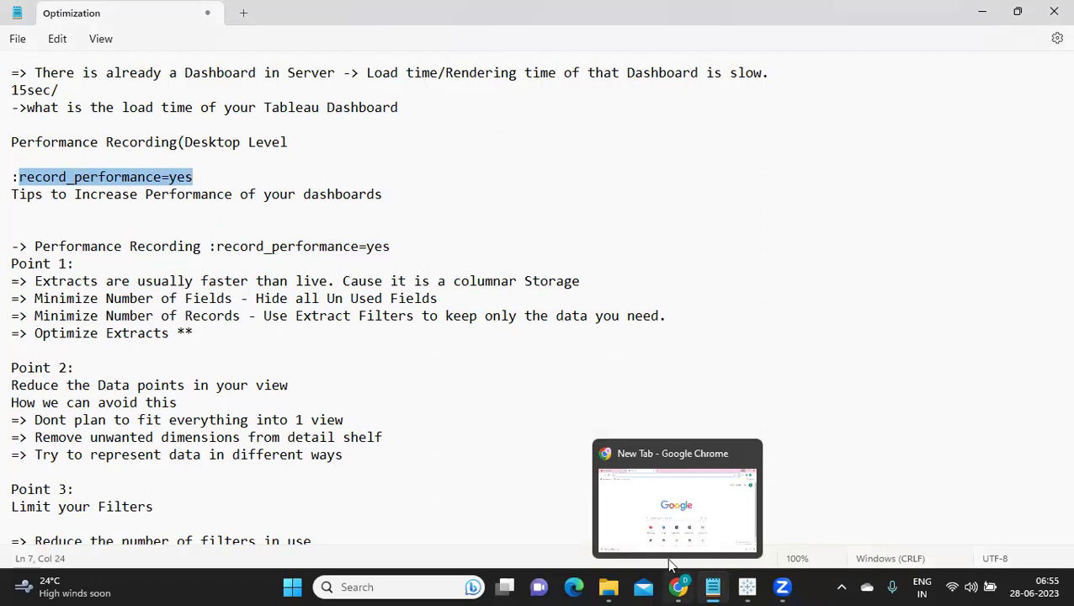
pyautogui.hotkey('alt', 'Tab')
pyautogui.click(235, 39)
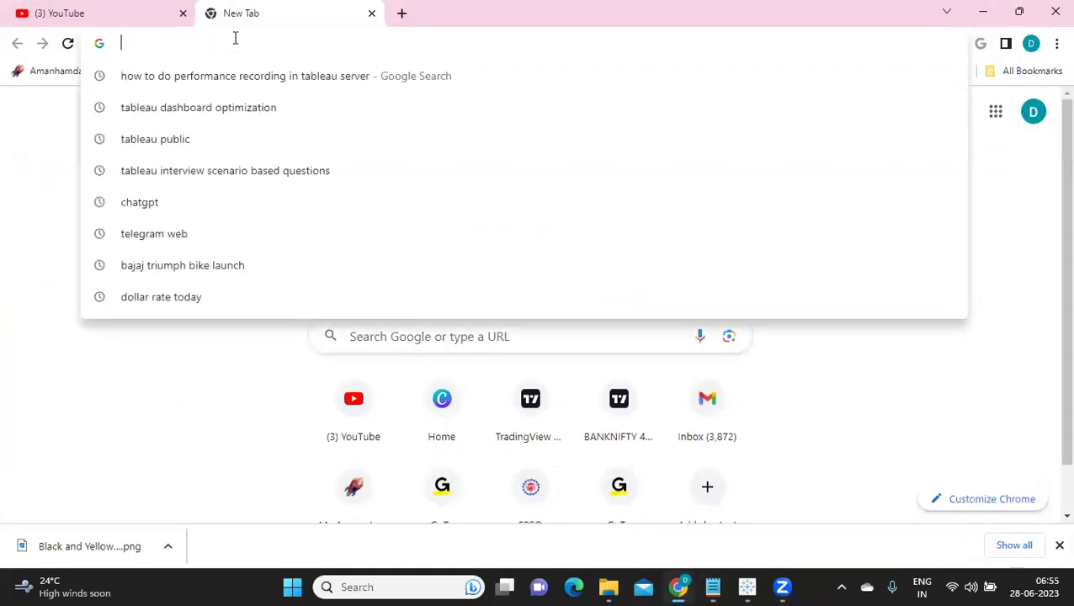
pyautogui.click(60, 175)
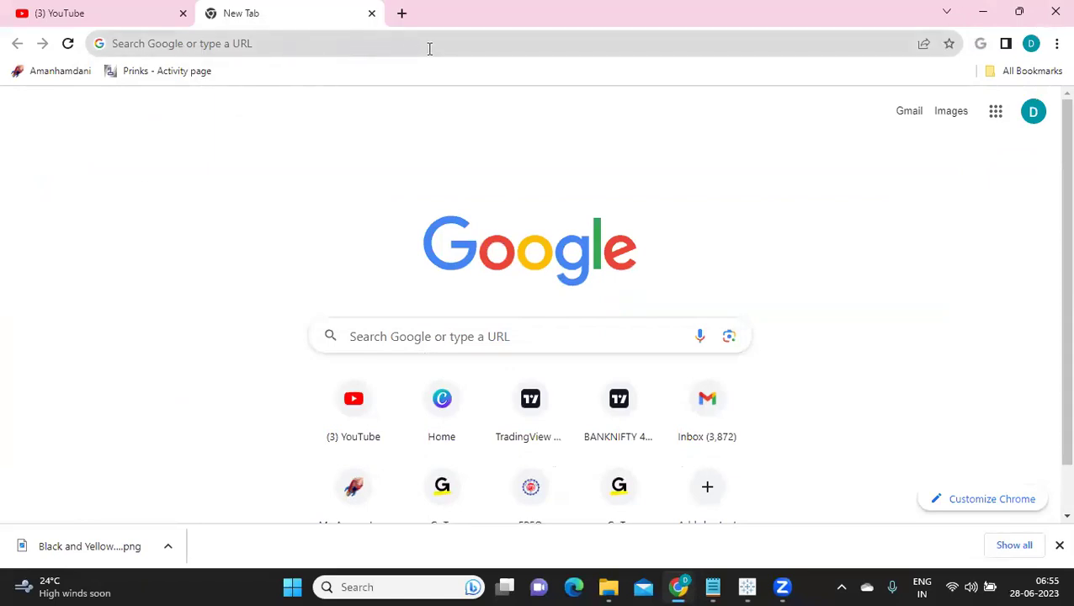
pyautogui.hotkey('alt', 'Tab')
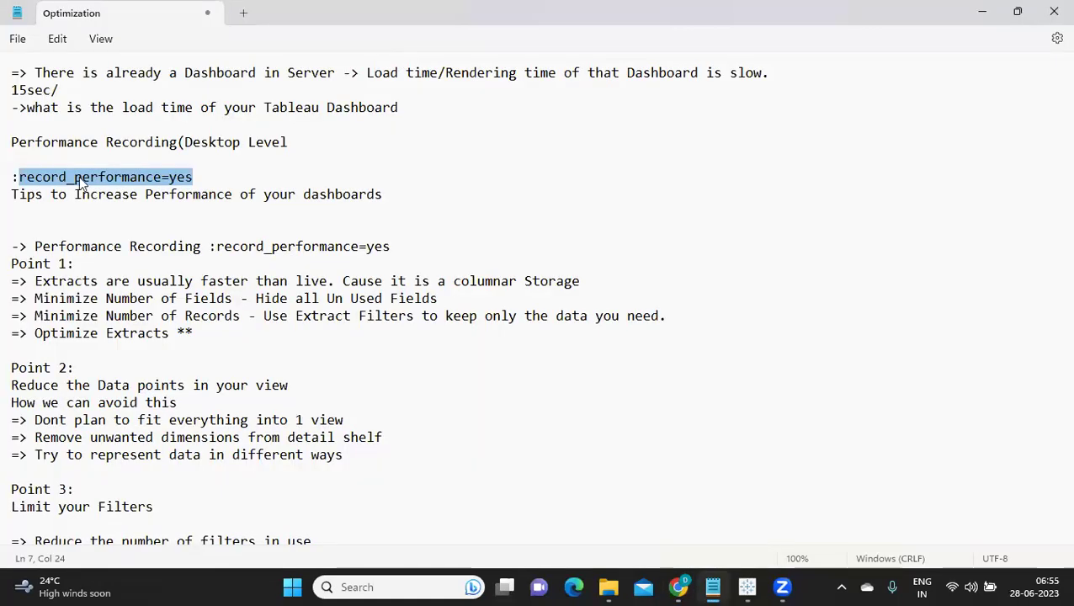
pyautogui.click(82, 178)
pyautogui.moveTo(192, 177); pyautogui.dragTo(11, 177)
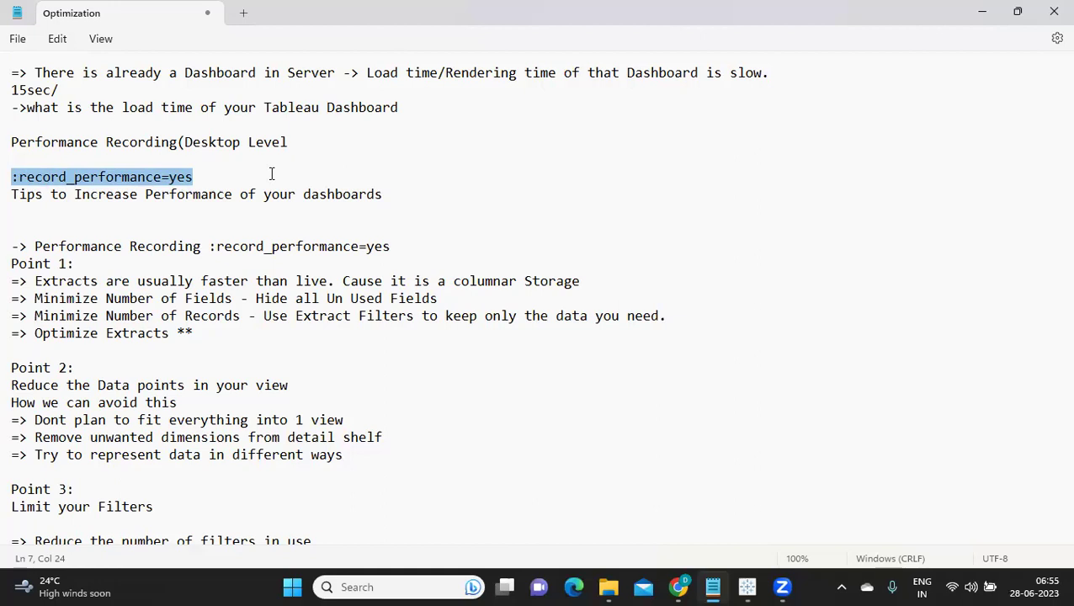
# Highlight parts of the "Performance Recording(Desktop Level" line and the ":record_performance=yes" line while reviewing both recording methods.
pyautogui.moveTo(747, 587)
pyautogui.moveTo(29, 143); pyautogui.dragTo(127, 141)
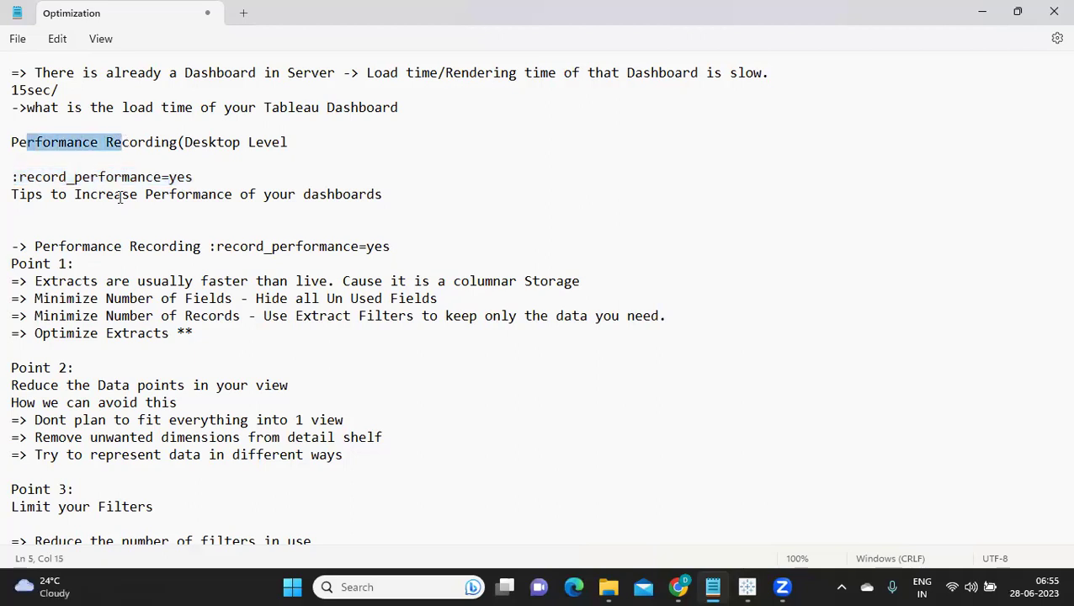
pyautogui.moveTo(122, 176); pyautogui.dragTo(211, 180)
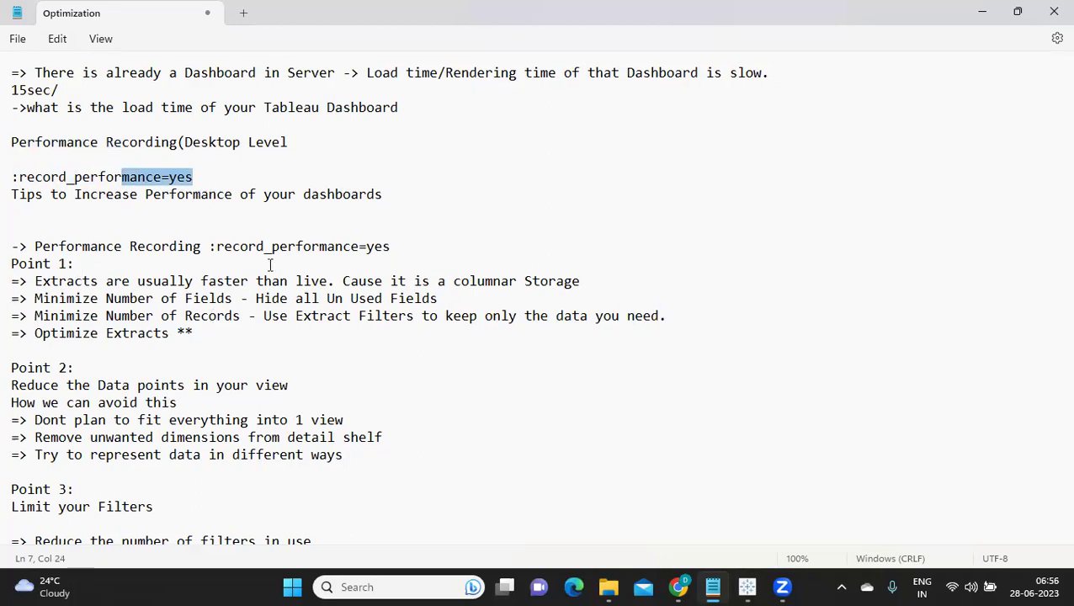
# Delete the duplicate "-> Performance Recording :record_performance=yes" line above Point 1 and select the "Point 1:" heading.
pyautogui.moveTo(400, 251); pyautogui.dragTo(7, 245)
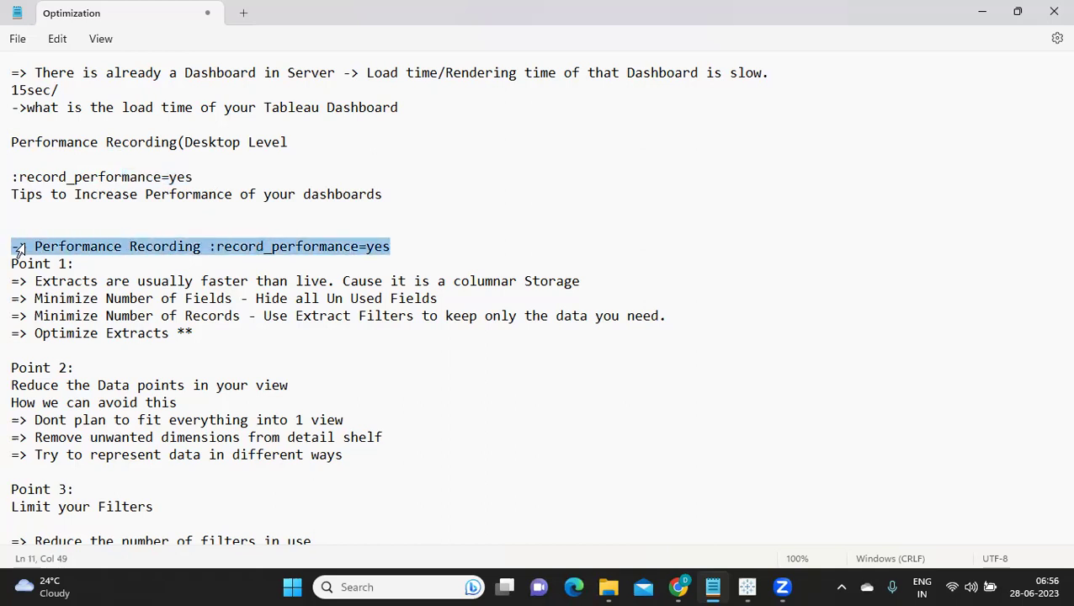
pyautogui.press('BackSpace')
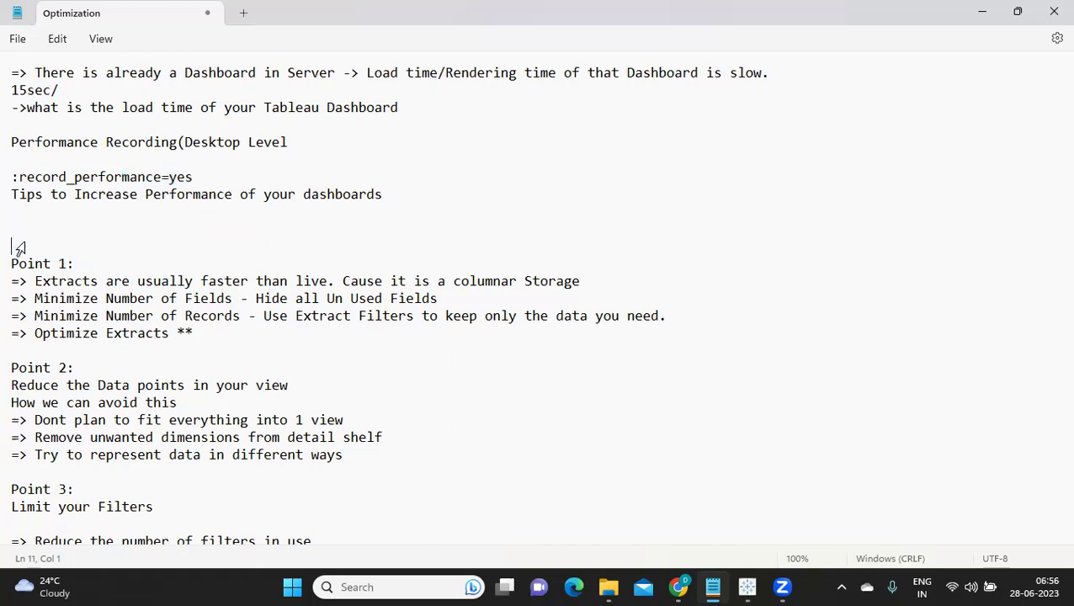
pyautogui.press('Delete')
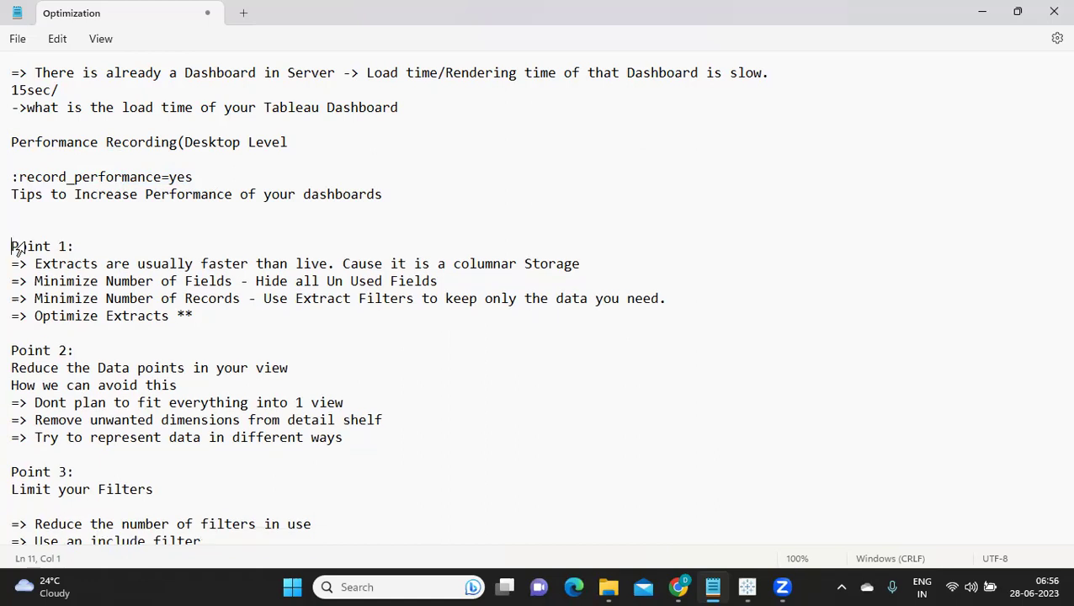
pyautogui.hotkey('shift', 'End')
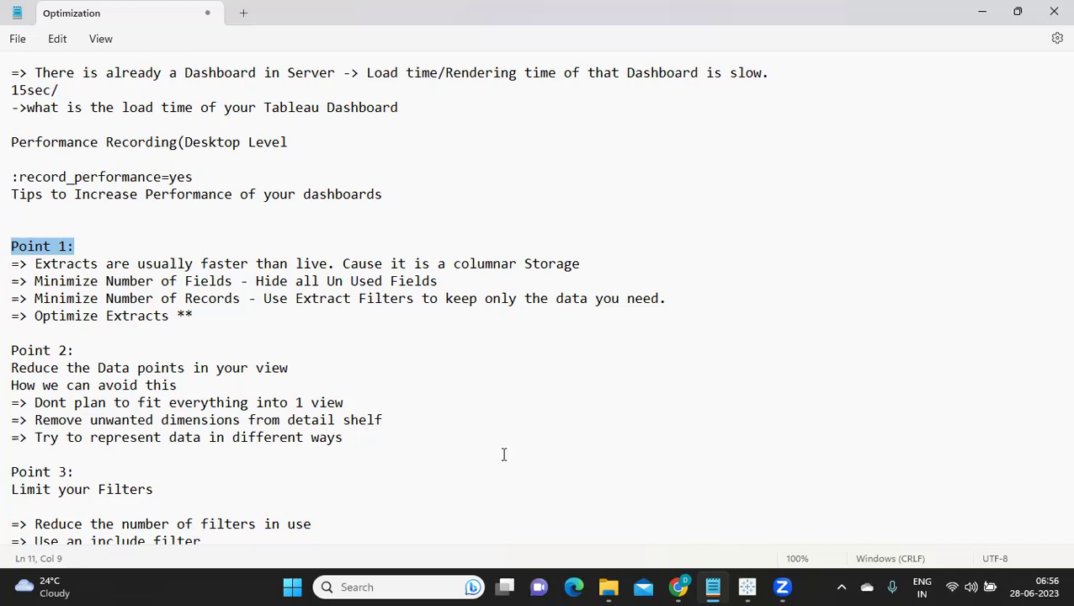
# Switch to Tableau, add a new worksheet and show the Hide All Unused Fields option for the Sample - Superstore data source.
pyautogui.moveTo(746, 587)
pyautogui.click(729, 519)
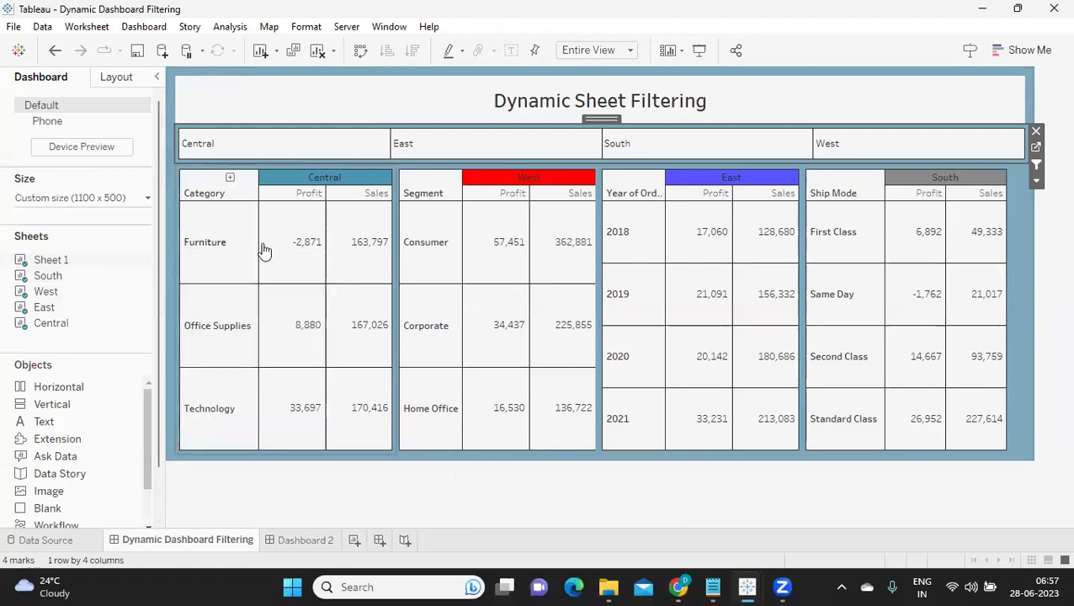
pyautogui.click(355, 540)
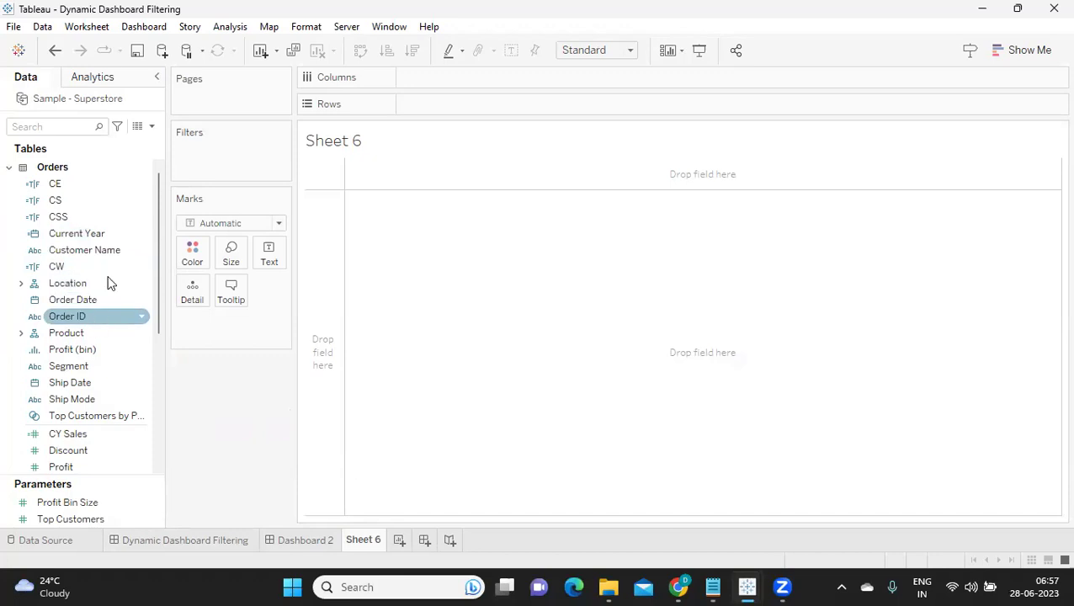
pyautogui.click(153, 127)
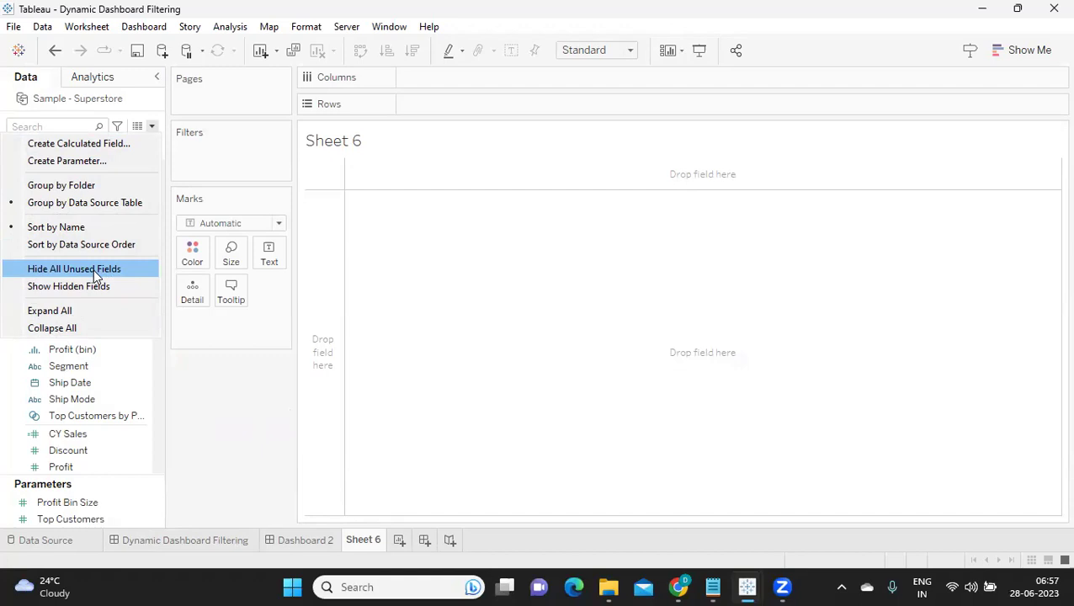
# Return to the Notepad notes and highlight the Point 1 tips on minimizing the number of fields and records.
pyautogui.hotkey('alt', 'Tab')
pyautogui.moveTo(180, 288); pyautogui.dragTo(467, 282)
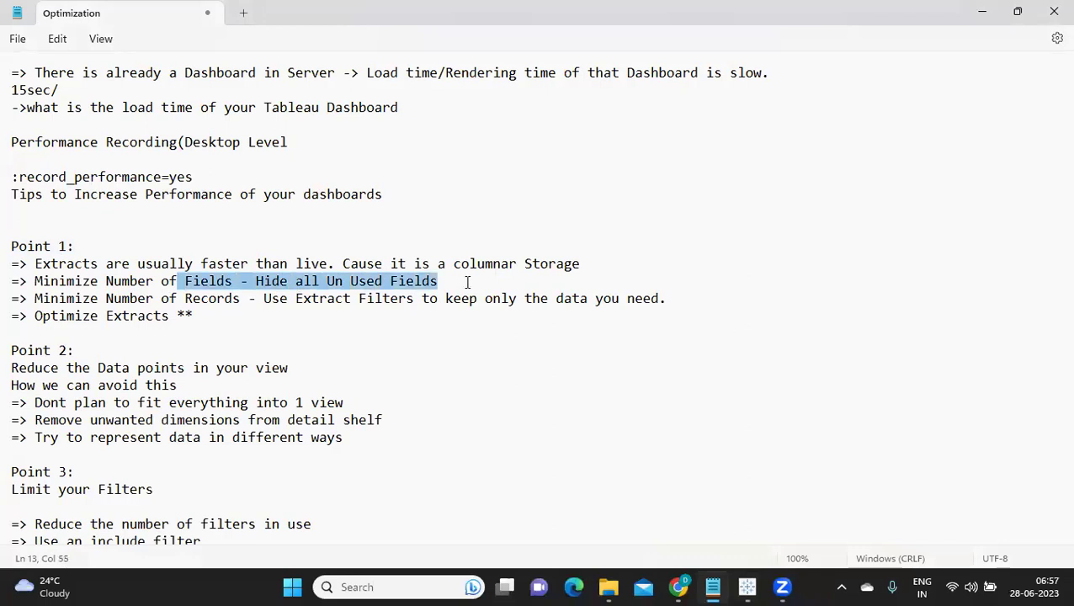
pyautogui.click(32, 282)
pyautogui.moveTo(32, 282); pyautogui.dragTo(438, 290)
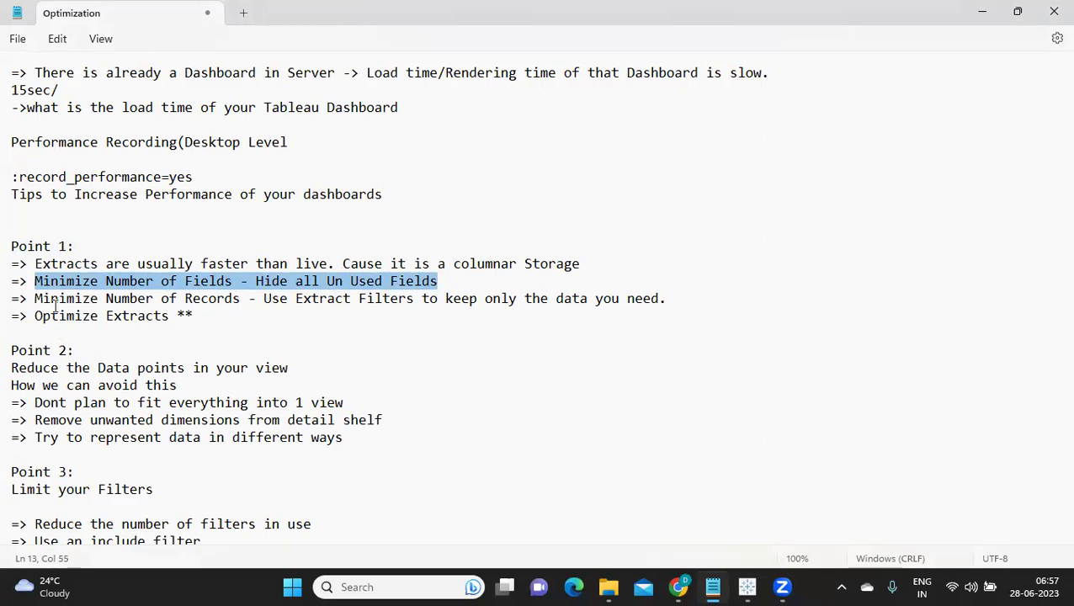
pyautogui.moveTo(44, 299); pyautogui.dragTo(315, 292)
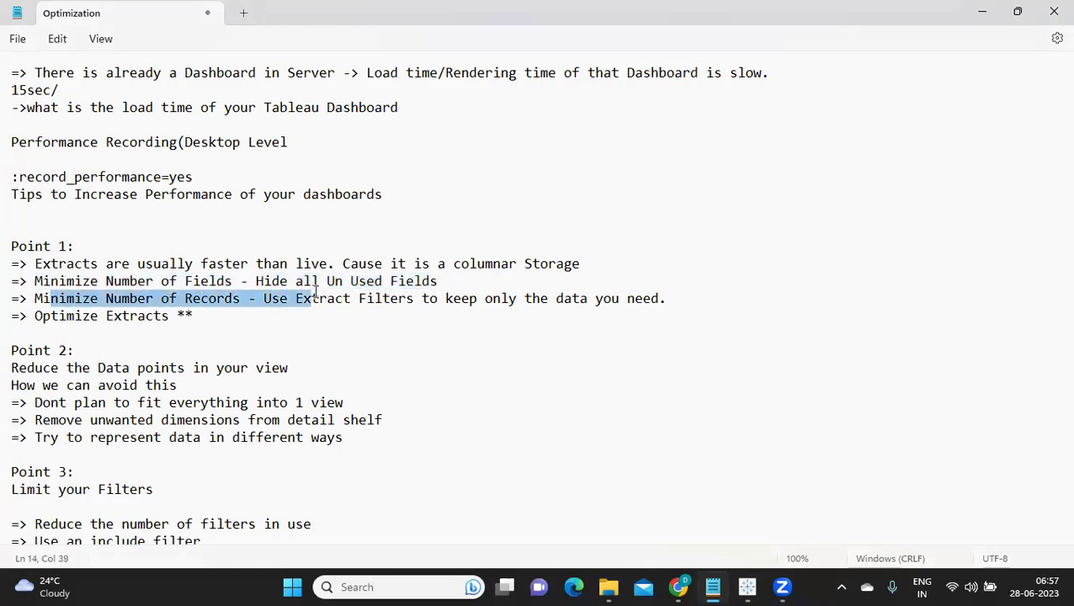